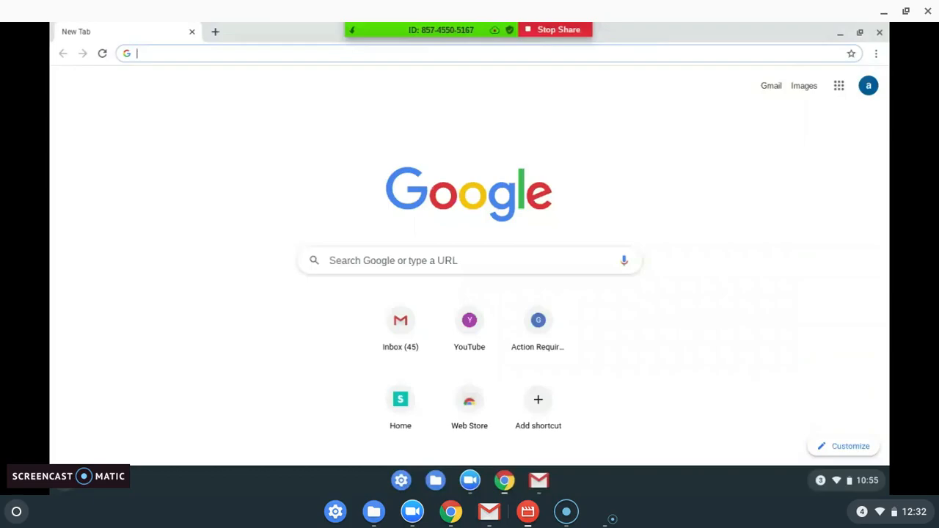
Step: Search Google for 'ccp', open the college's site, and reach the Create Account form via Apply
text(ccp)
key(Return)
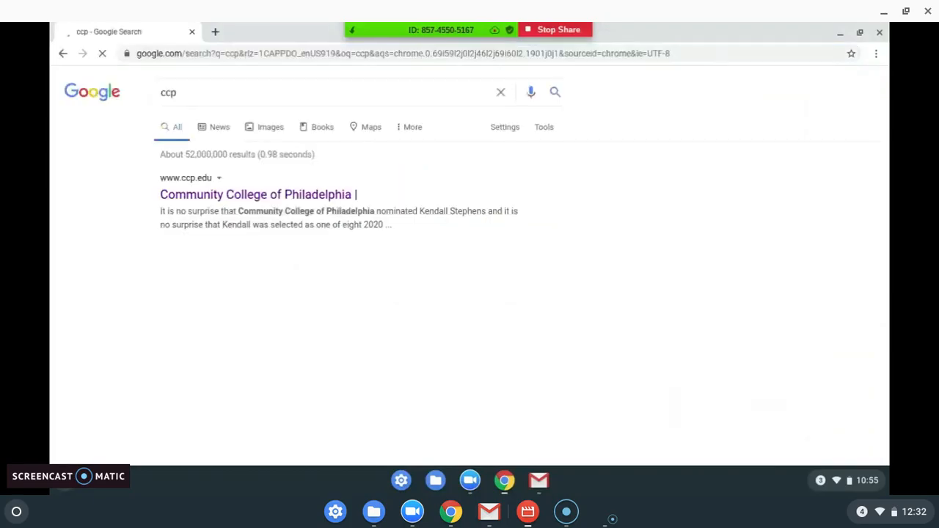
click(208, 197)
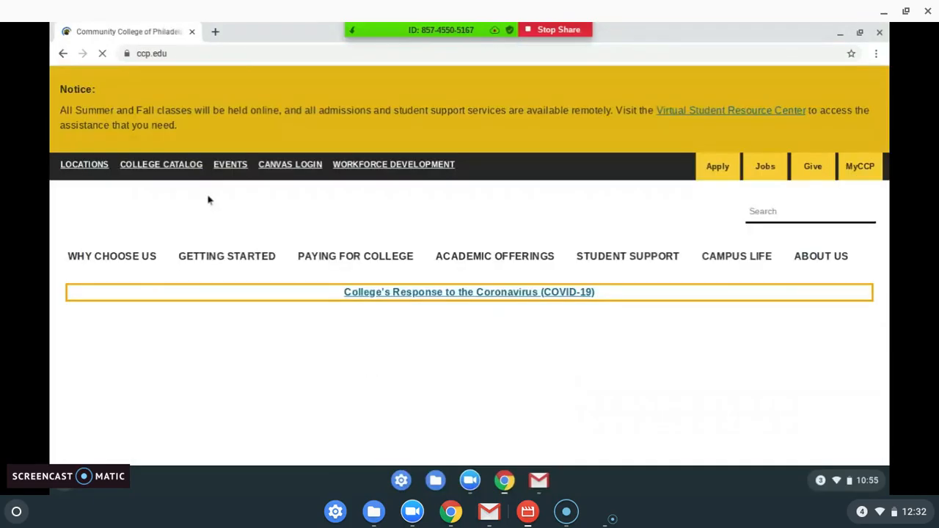
click(716, 174)
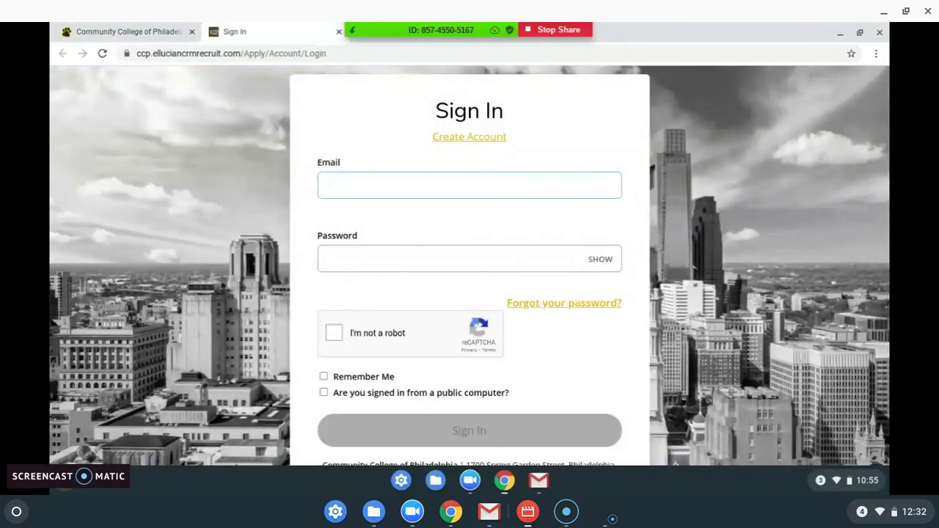
click(486, 141)
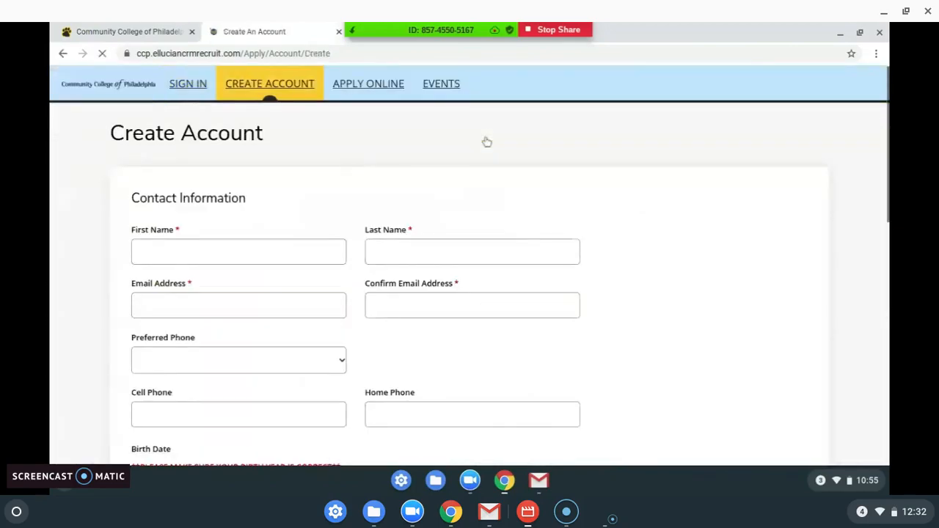
Step: Autofill the first name and email from saved details
scroll(281, 144, down, 3)
click(255, 147)
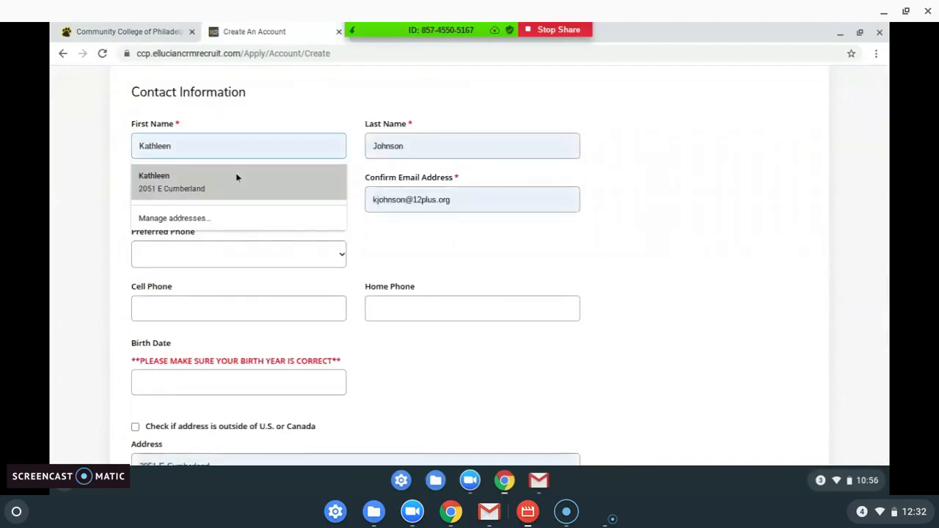
click(236, 177)
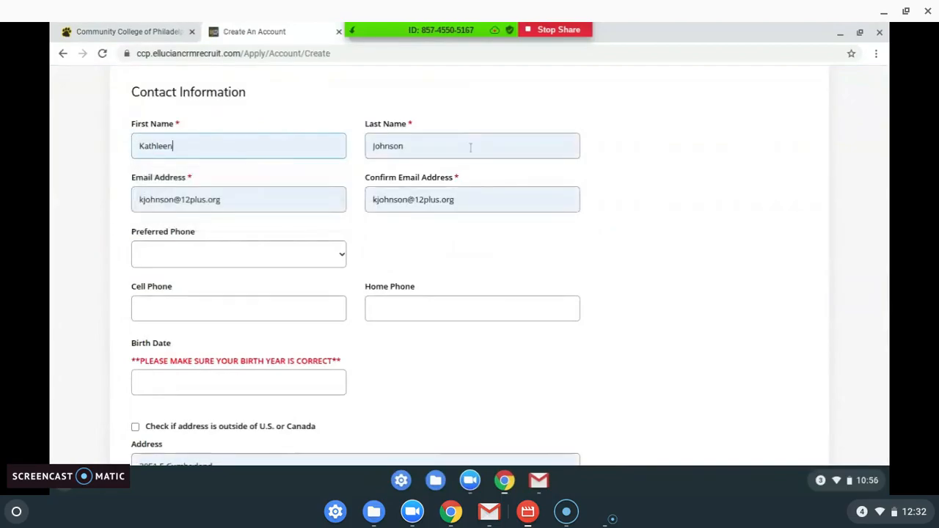
Step: Make Cell Phone the preferred phone, enter the cell number, and keep texting allowed
scroll(319, 206, down, 4)
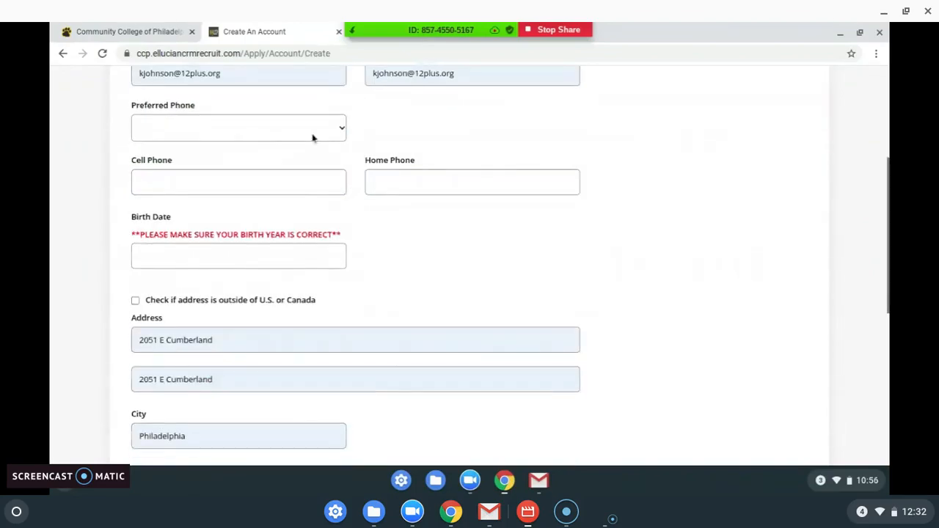
click(312, 135)
click(281, 189)
click(279, 185)
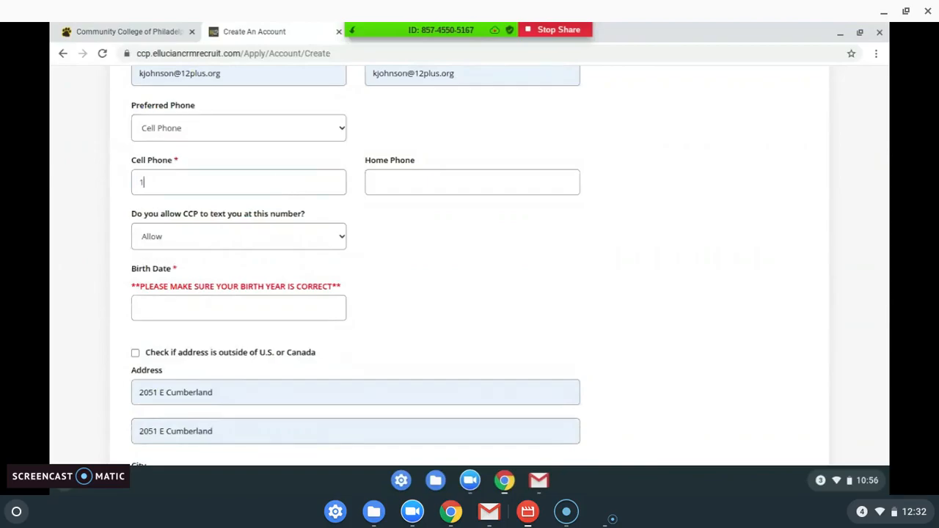
click(271, 236)
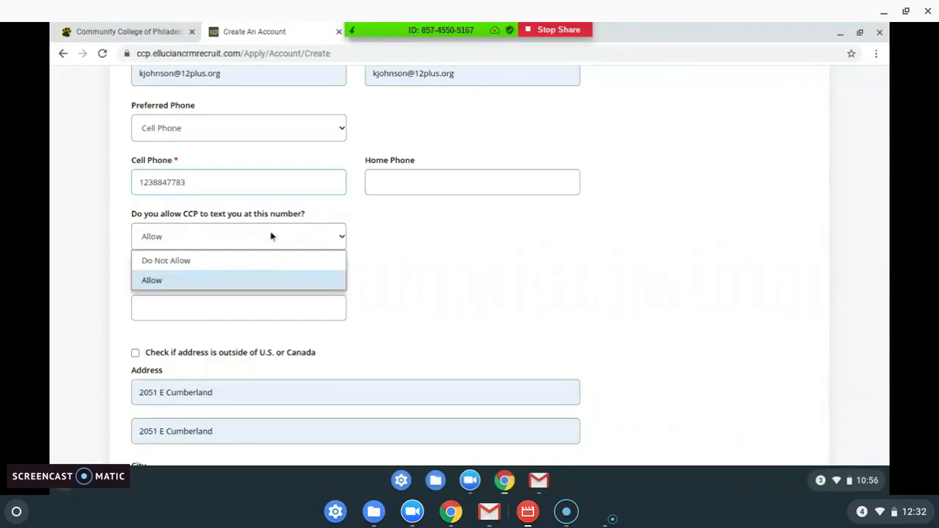
click(247, 280)
Step: Fill in the birth date from the saved autofill suggestion
scroll(408, 260, down, 2)
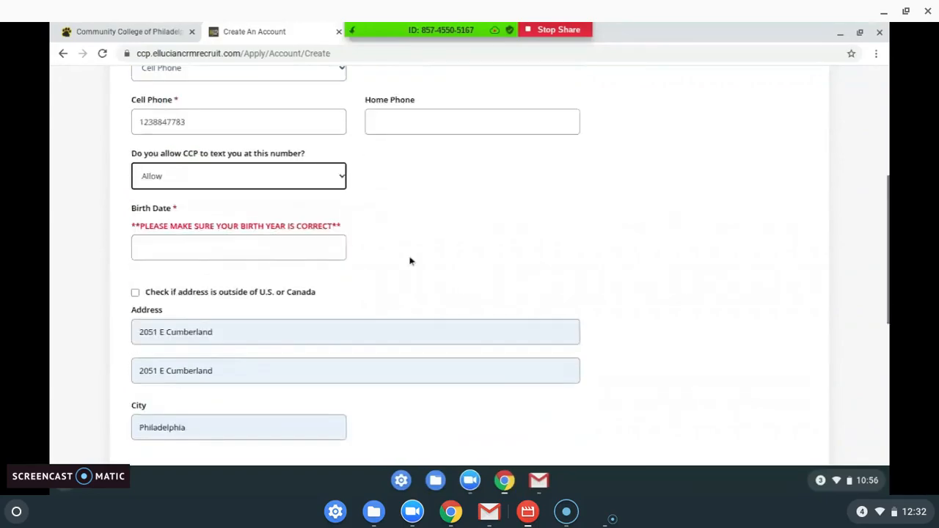
scroll(408, 148, down, 1)
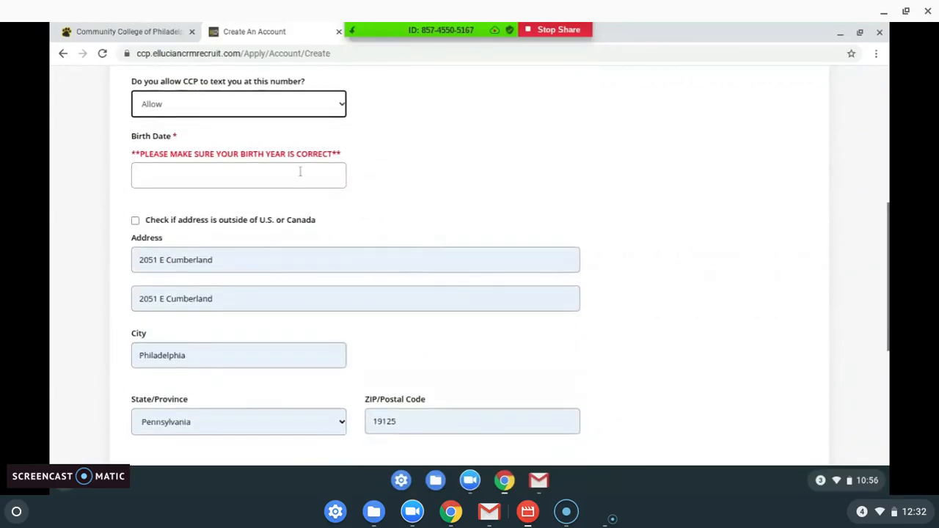
click(299, 174)
click(195, 208)
click(442, 206)
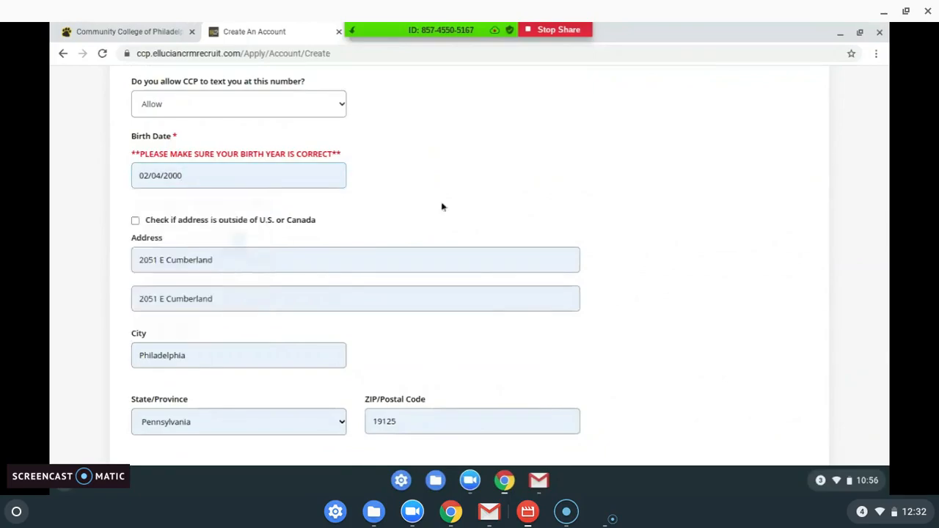
scroll(442, 206, down, 3)
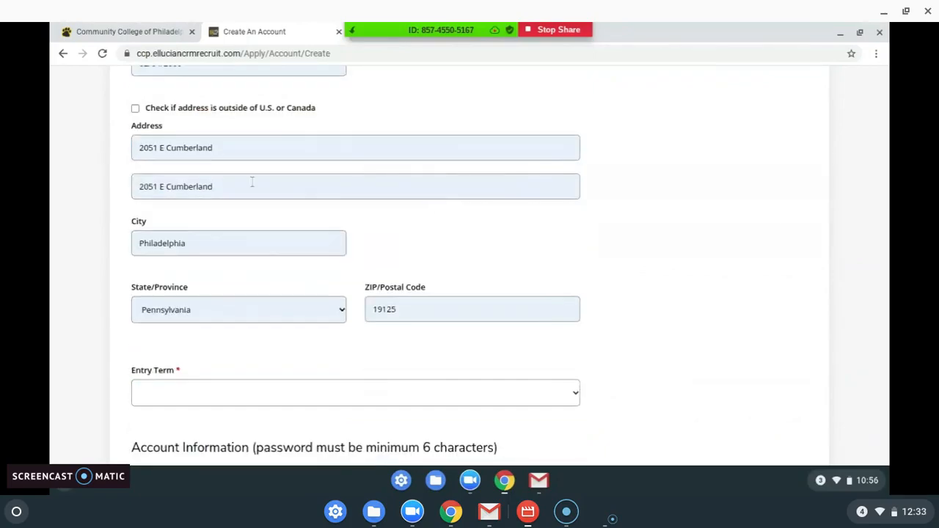
Step: Delete the duplicated text in the second address line
click(152, 185)
key(BackSpace)
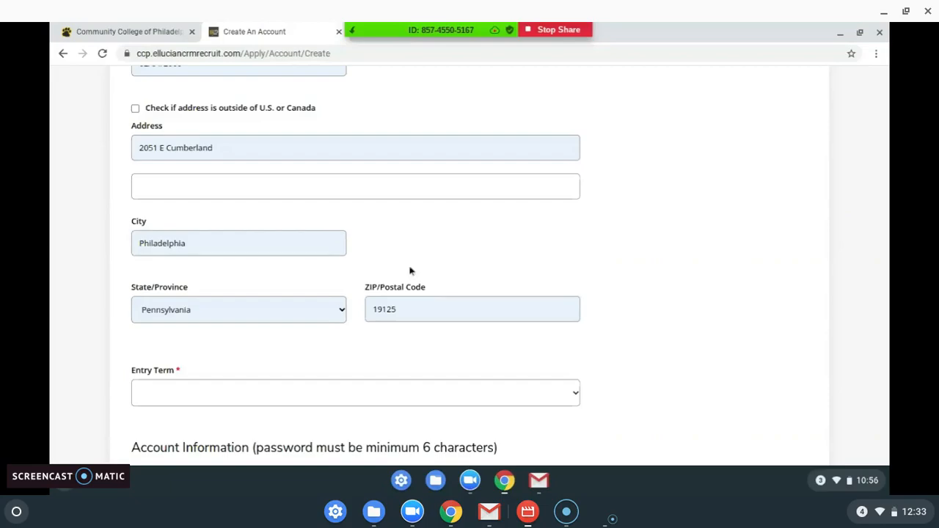
scroll(410, 271, down, 3)
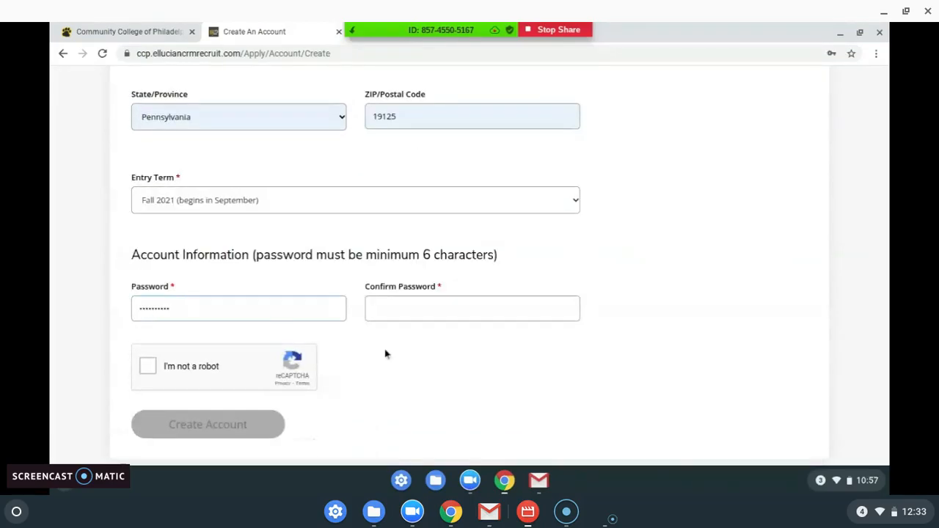
Step: Confirm the password, pass the reCAPTCHA check, and create the account
click(404, 309)
text(**********)
click(148, 370)
click(220, 427)
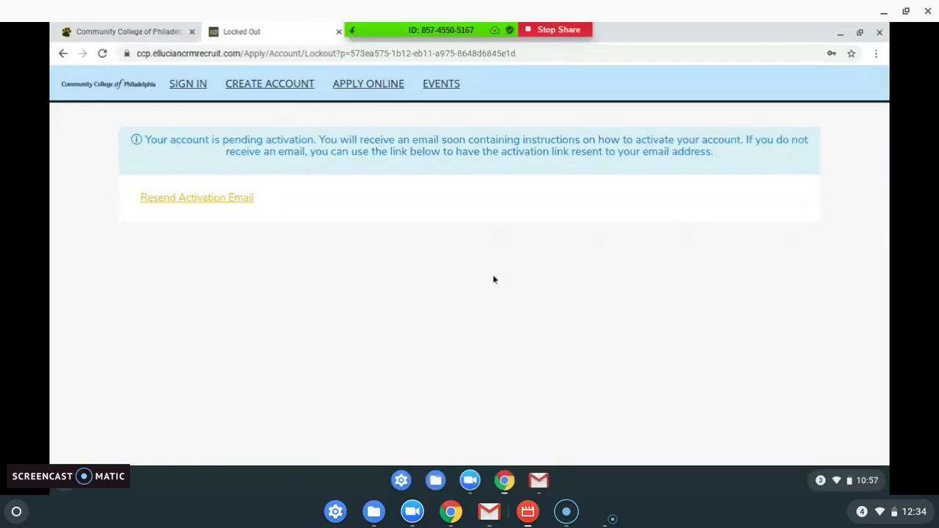
click(539, 481)
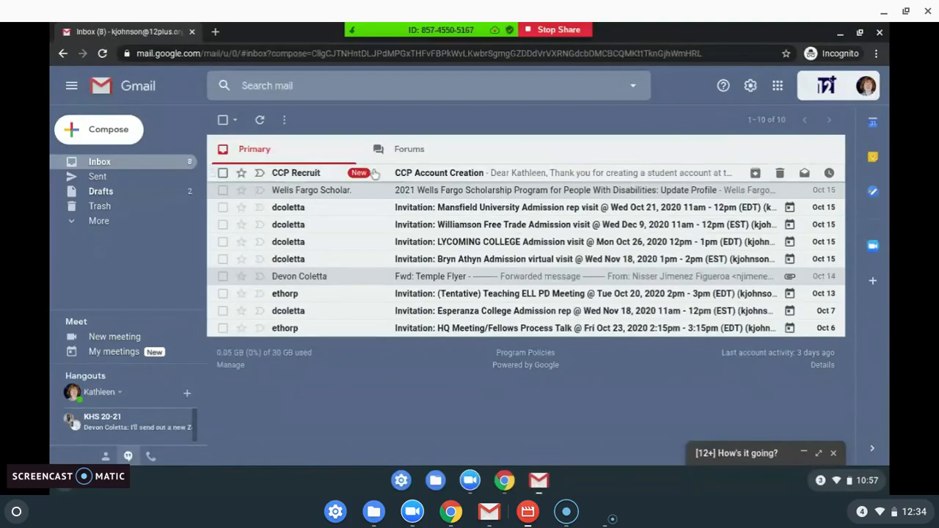
Step: Open the CCP Account Creation email and follow its Click Here To Activate link
click(374, 172)
scroll(443, 233, down, 2)
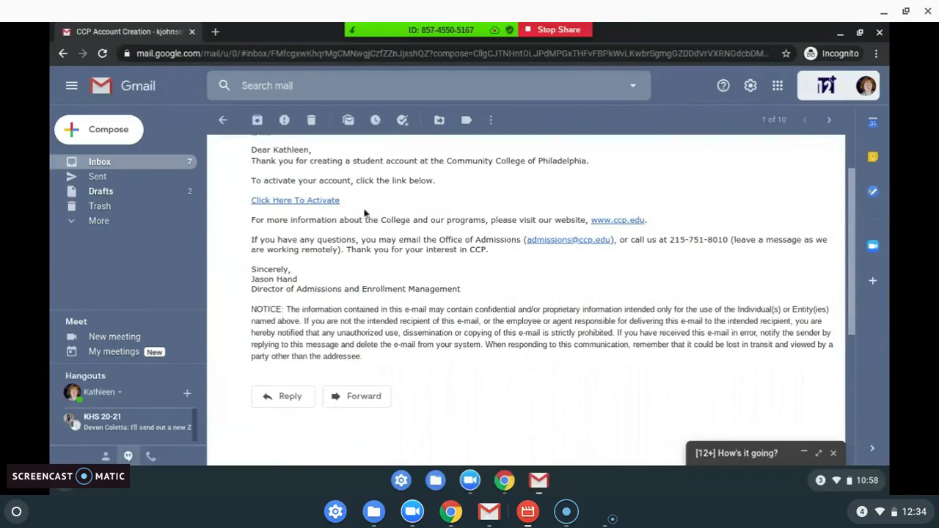
click(328, 204)
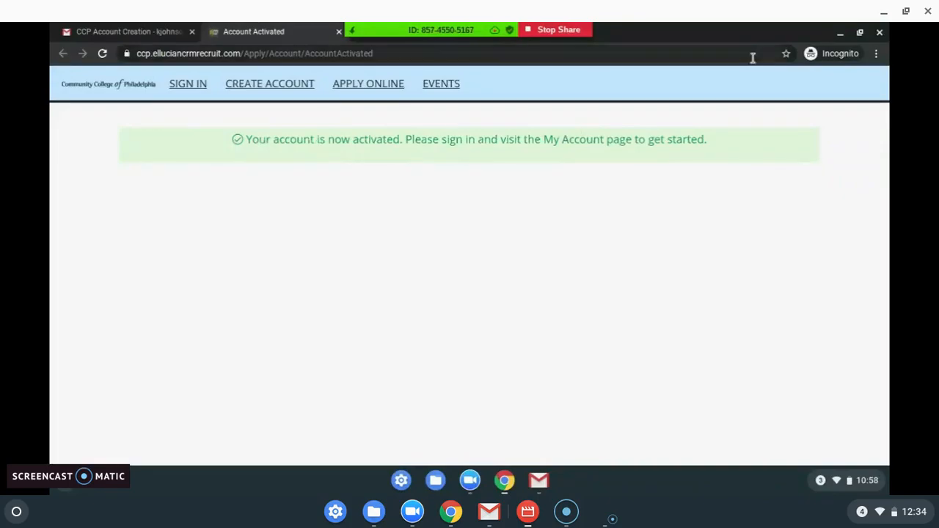
click(840, 33)
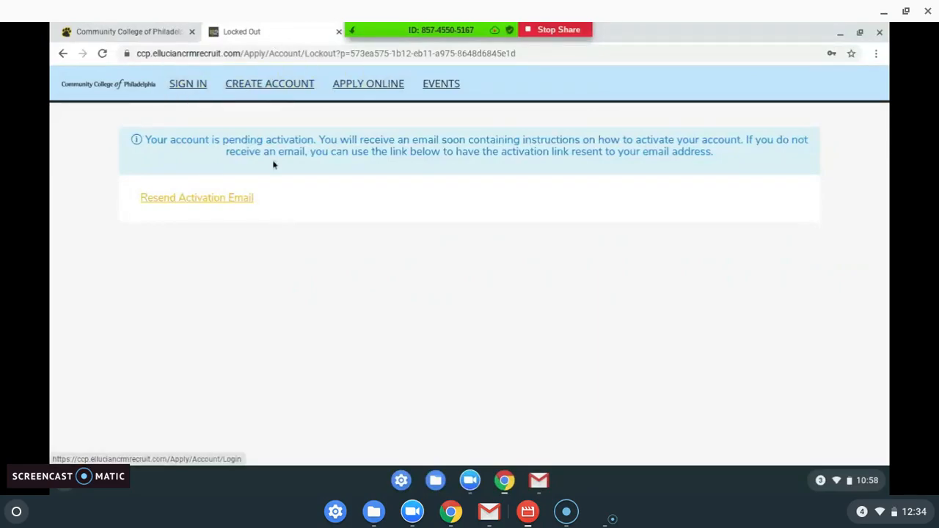
Step: Return to the portal's Sign In page
click(199, 91)
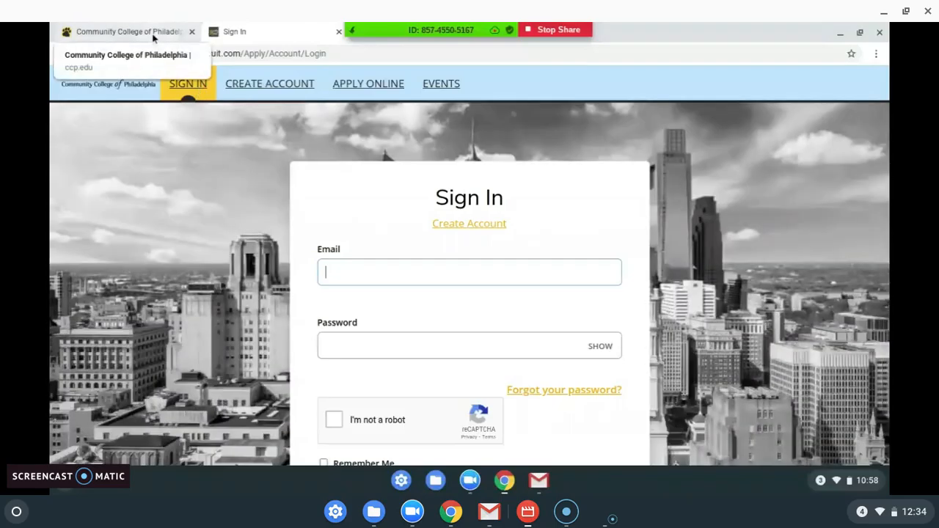
click(118, 32)
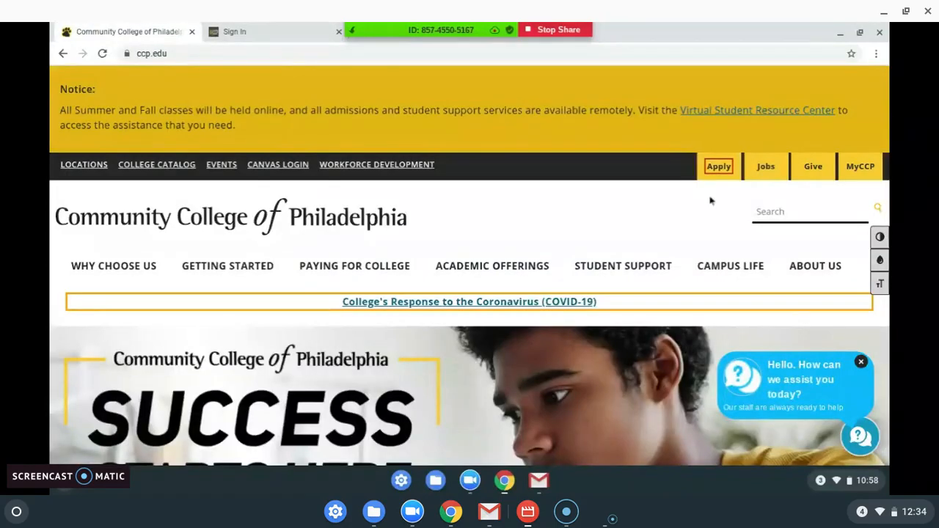
click(275, 35)
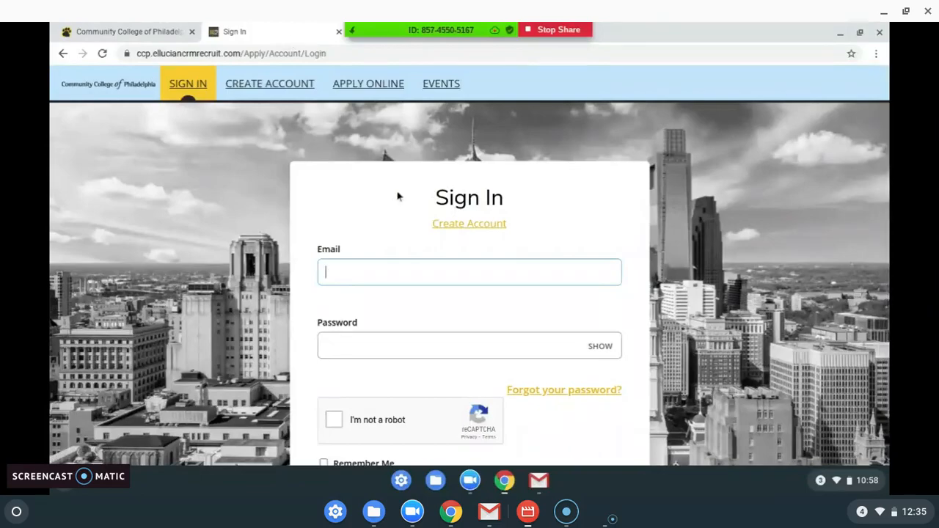
scroll(398, 196, down, 1)
Step: Fill in the saved account email and password and pass the reCAPTCHA check
text(kj)
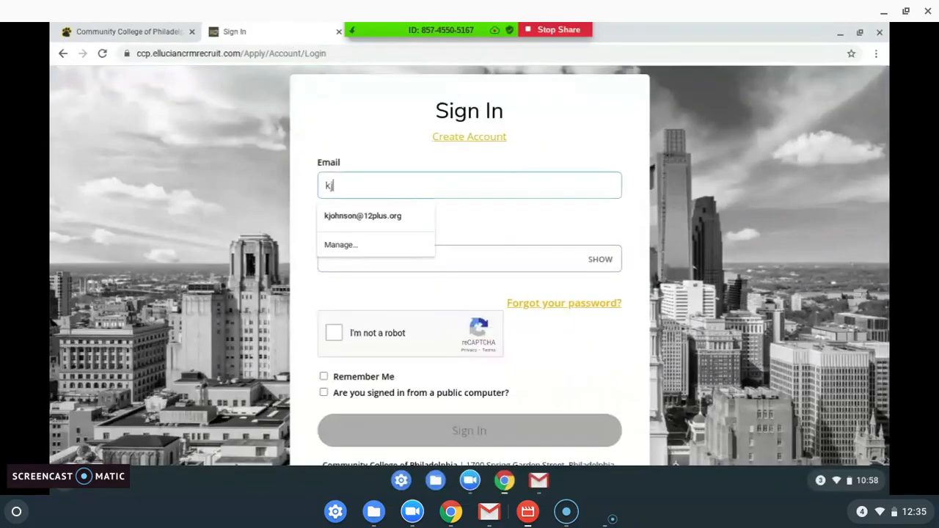
click(384, 217)
click(378, 263)
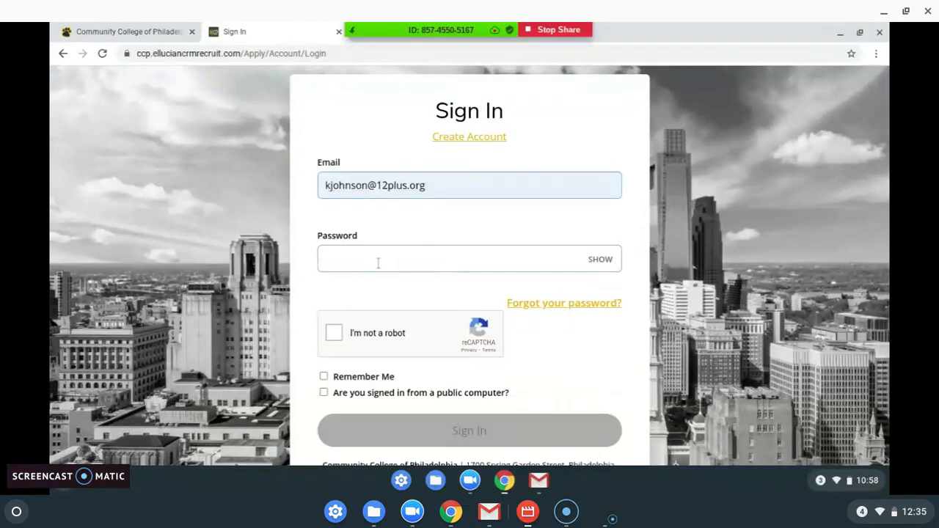
text(••••••••••)
click(350, 333)
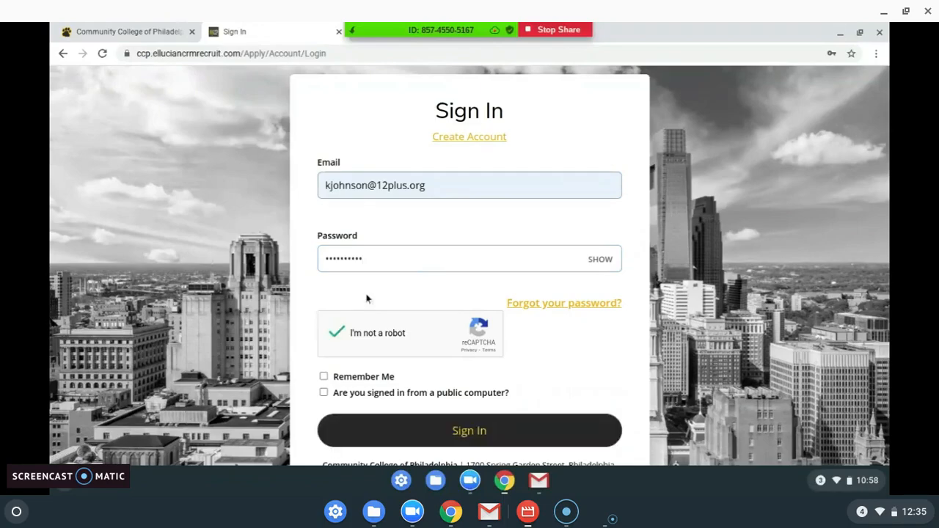
scroll(366, 298, down, 1)
Step: Sign in, dismiss Chrome's password breach warning, and choose Create a New Application
click(407, 352)
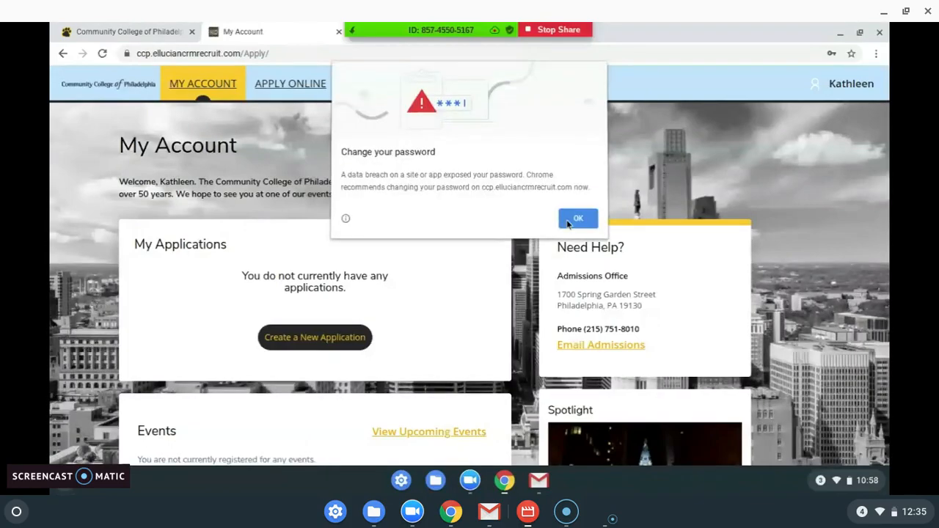
click(577, 218)
scroll(428, 234, down, 2)
scroll(384, 223, up, 2)
scroll(383, 226, down, 1)
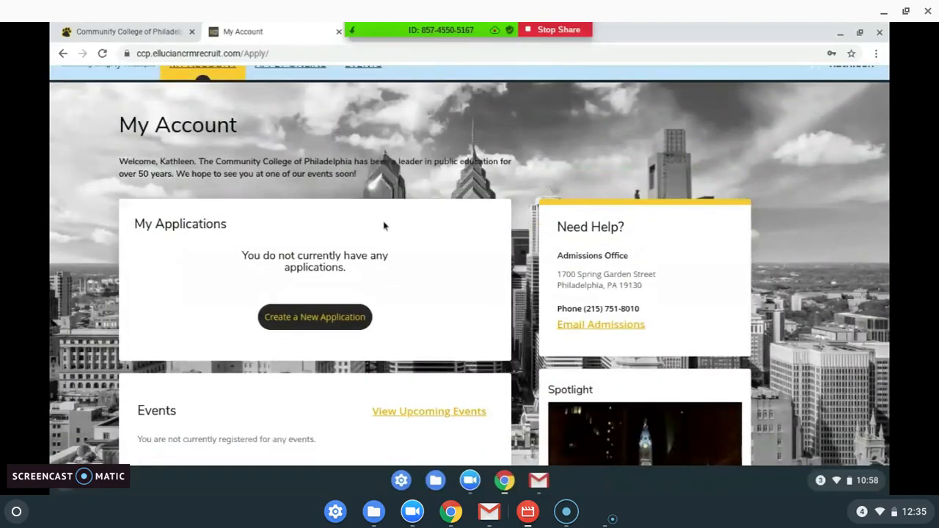
scroll(383, 226, down, 1)
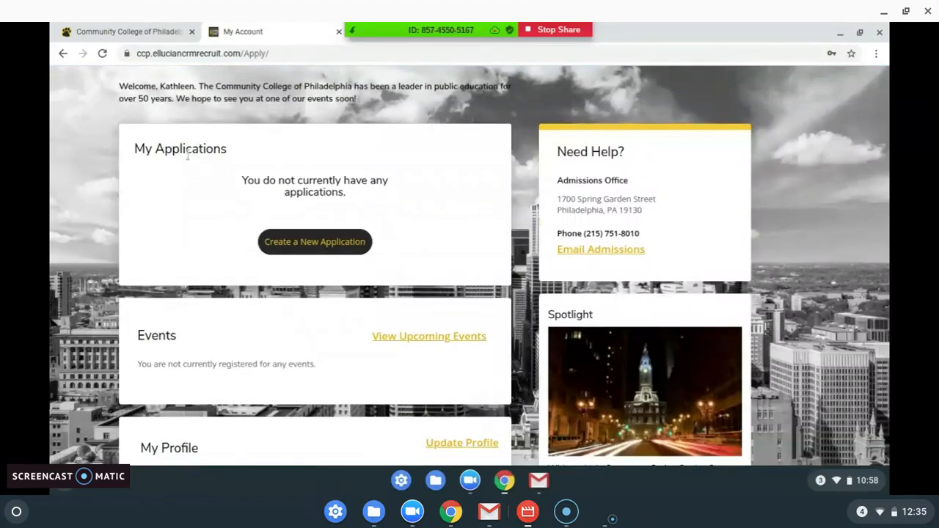
scroll(245, 178, up, 2)
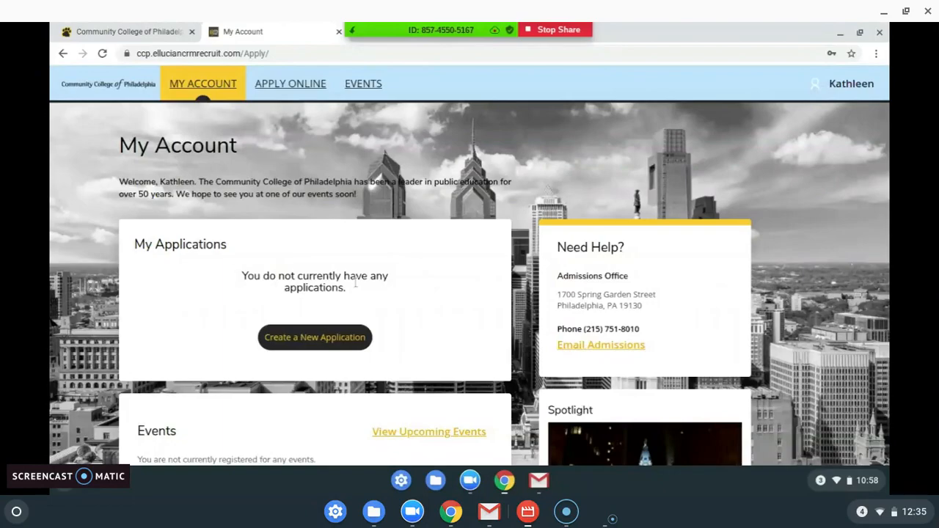
click(345, 337)
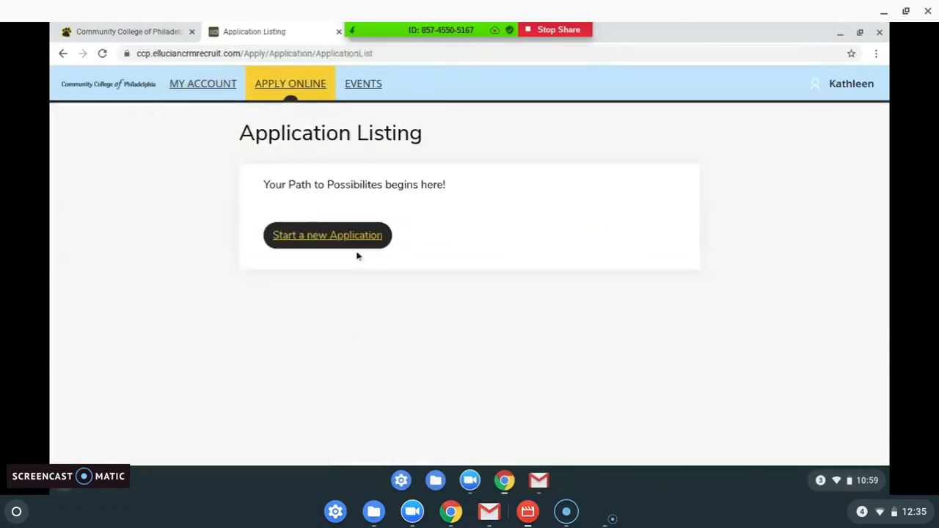
Step: Start the Fall 2021 (begins in September) application and load its Personal form
click(352, 243)
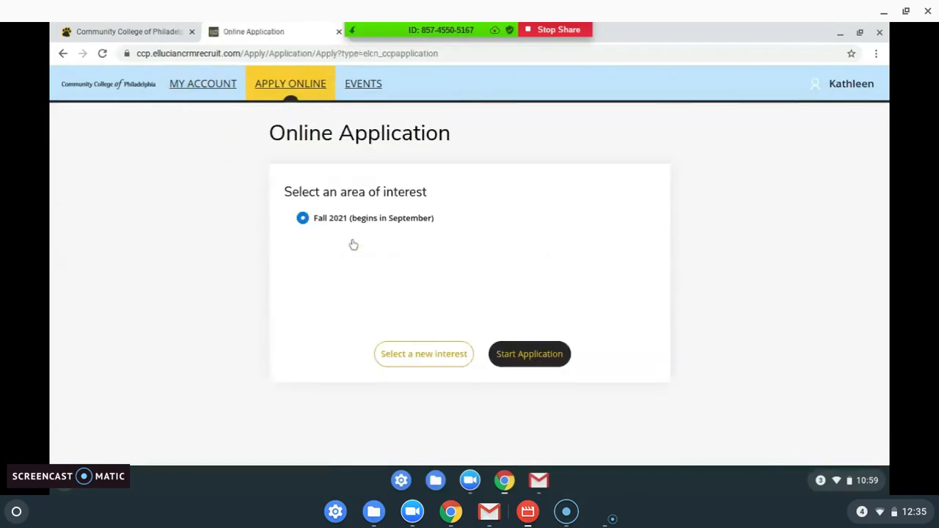
click(550, 349)
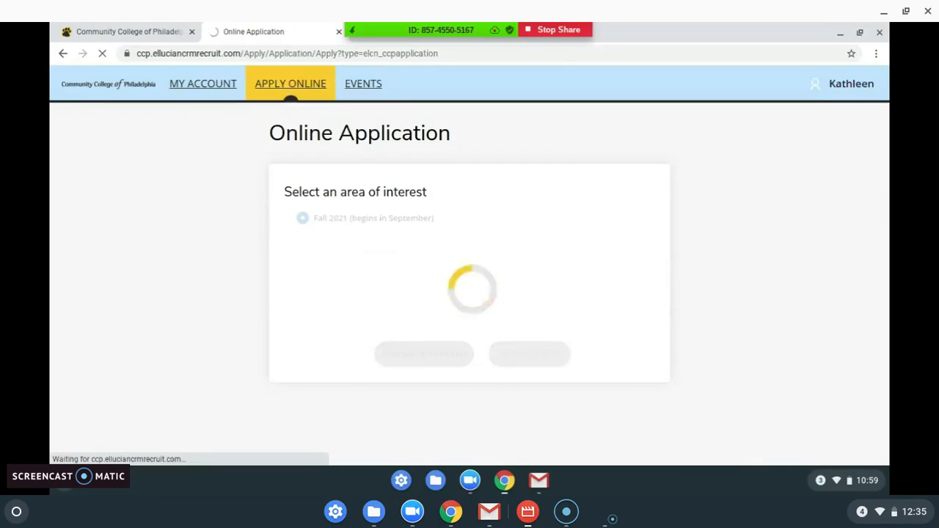
scroll(350, 163, down, 2)
scroll(351, 163, down, 2)
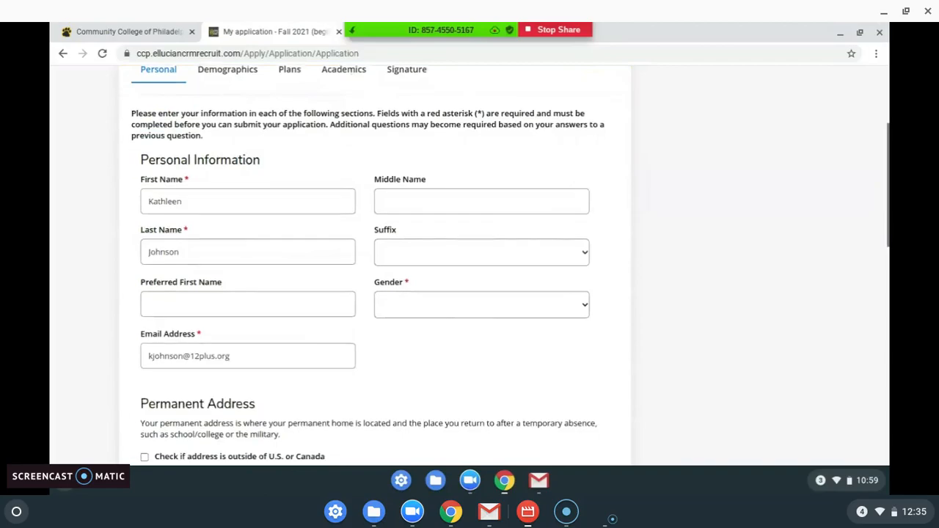
Step: Leave Preferred First Name blank and choose Female for Gender
scroll(367, 264, down, 8)
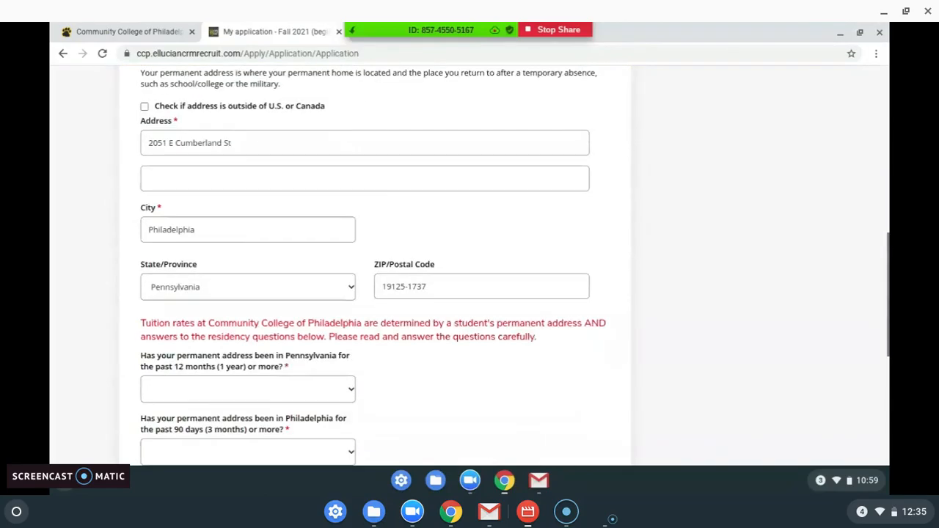
scroll(367, 264, down, 8)
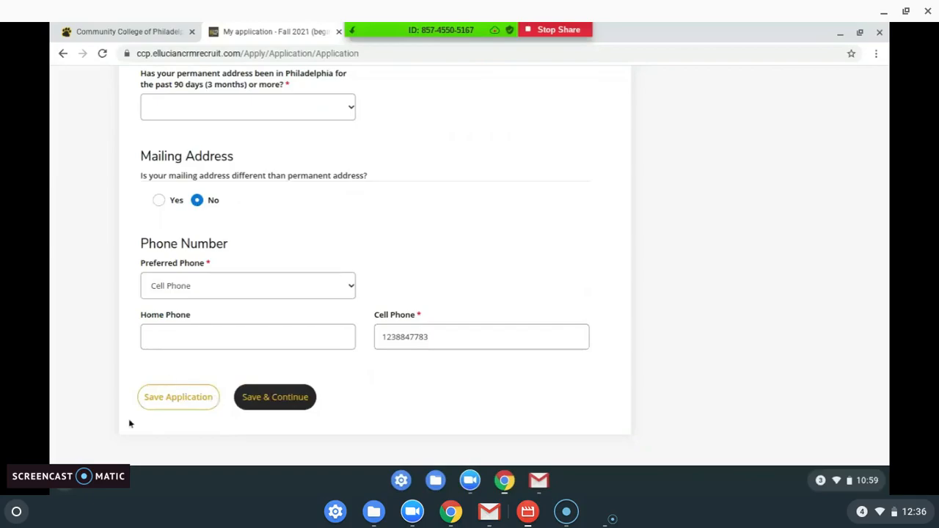
scroll(400, 389, up, 15)
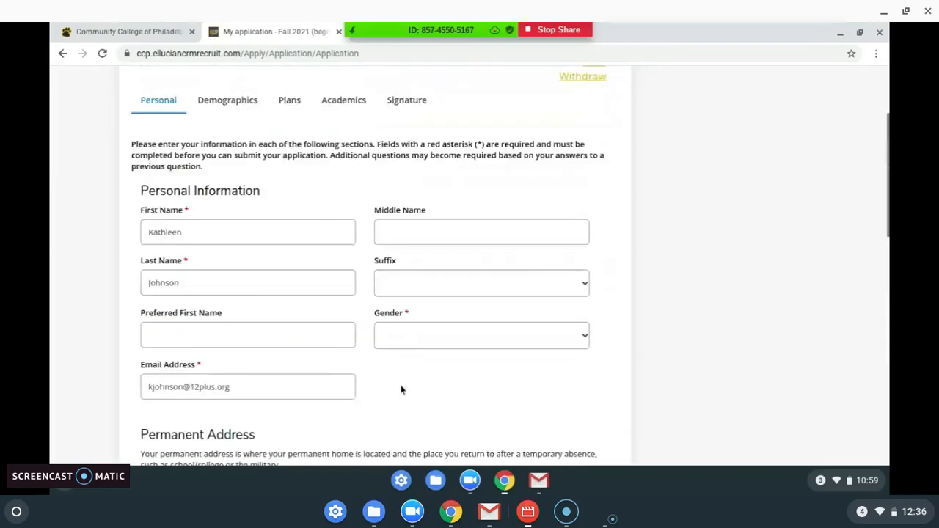
scroll(285, 175, down, 3)
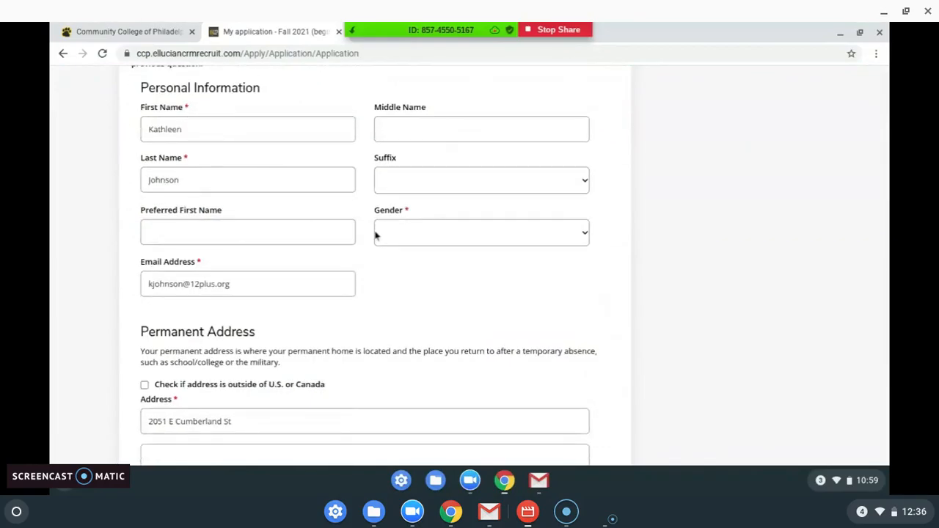
click(332, 233)
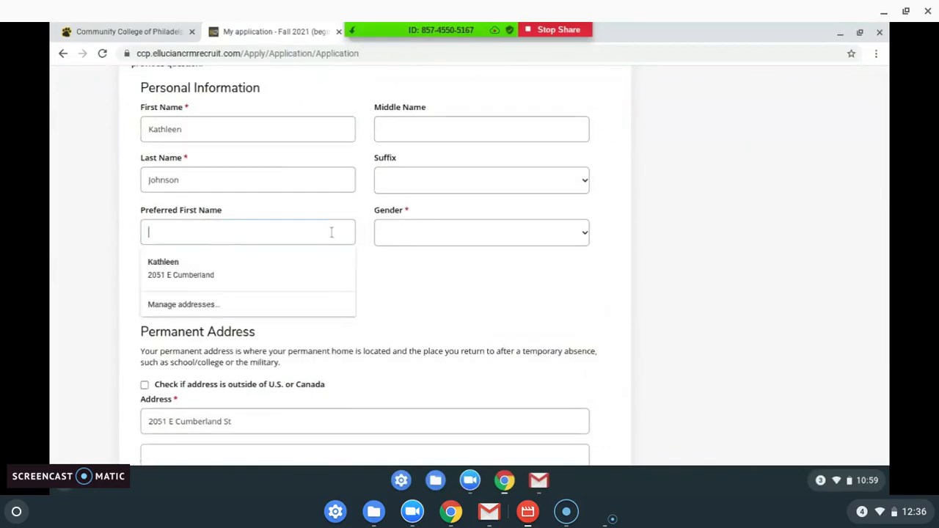
click(392, 272)
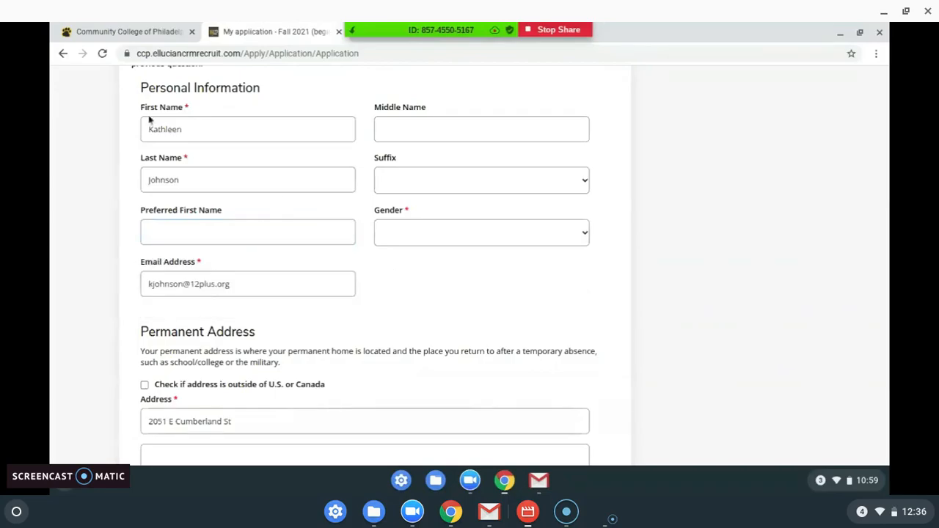
click(409, 238)
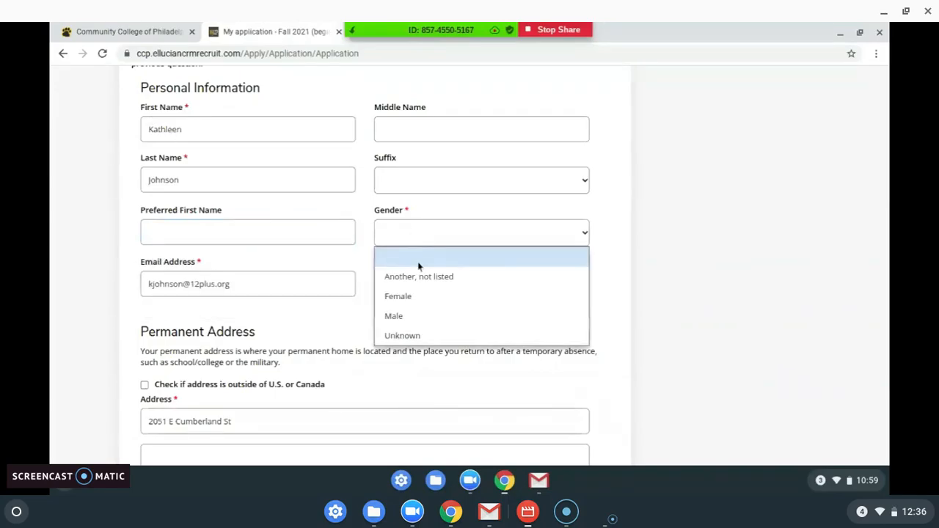
click(418, 304)
scroll(375, 281, down, 3)
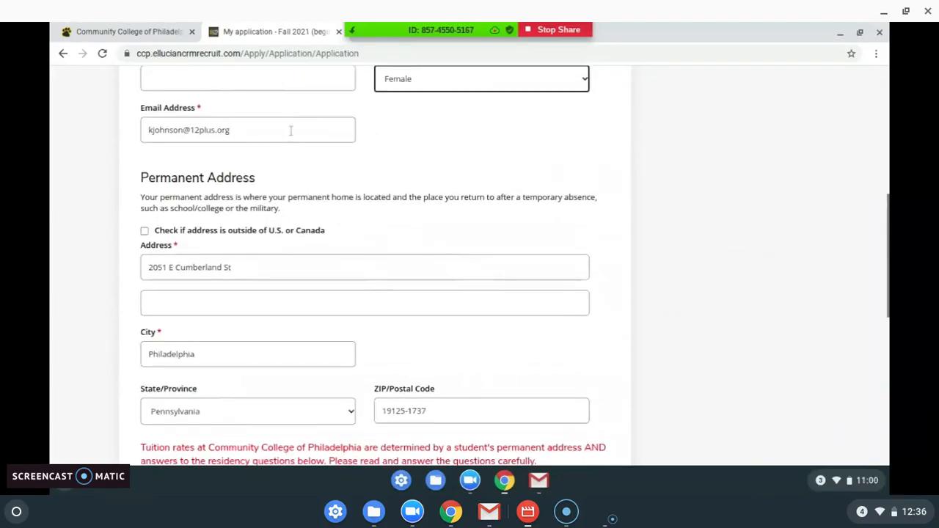
scroll(413, 174, down, 2)
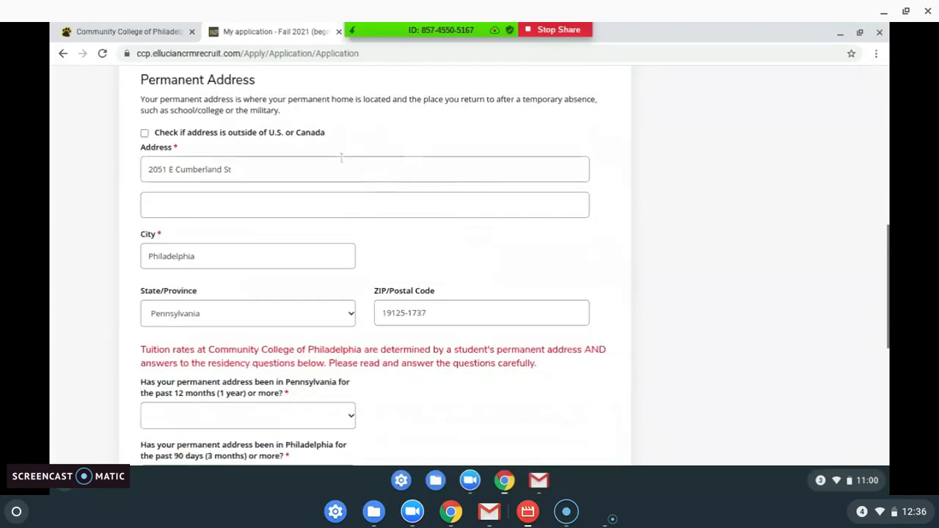
Step: Answer Yes to Pennsylvania residency for 12 months and Philadelphia residency for 90 days
scroll(343, 233, down, 3)
scroll(343, 233, down, 2)
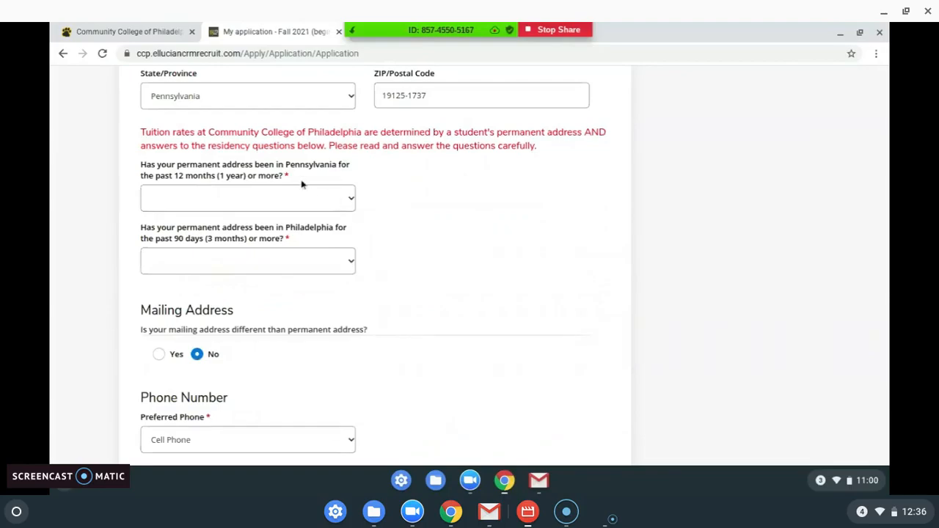
click(334, 205)
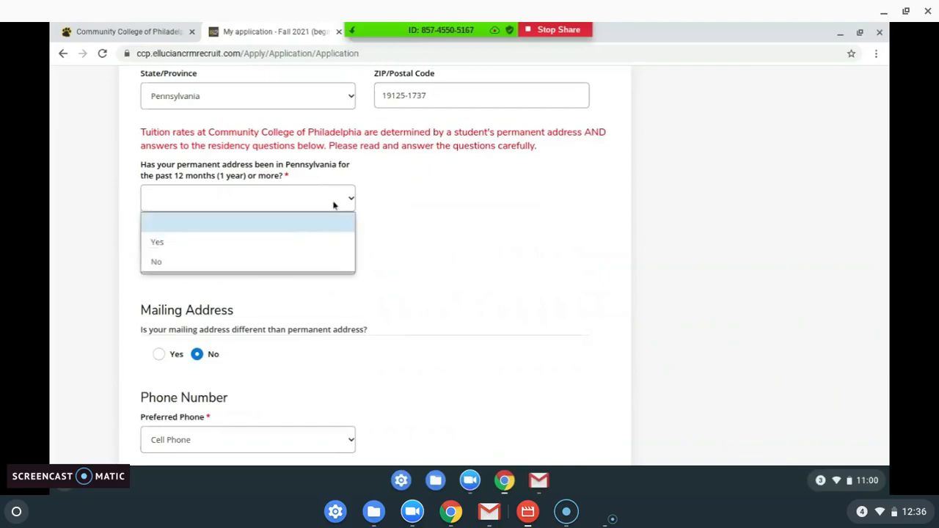
click(289, 241)
scroll(477, 203, down, 1)
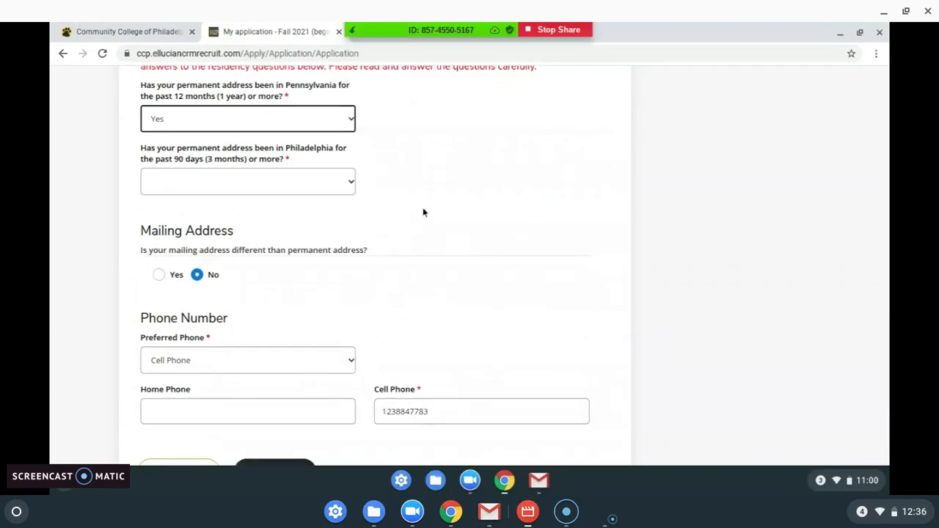
click(344, 187)
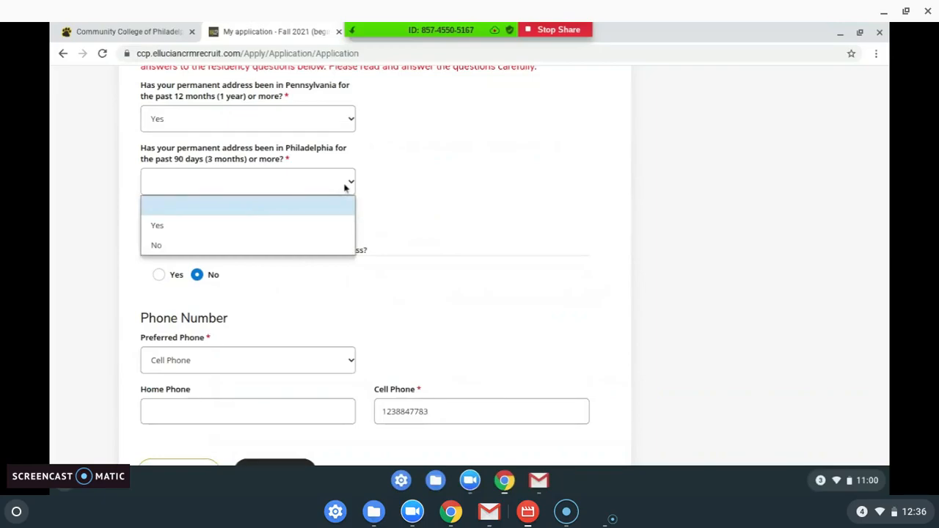
click(327, 224)
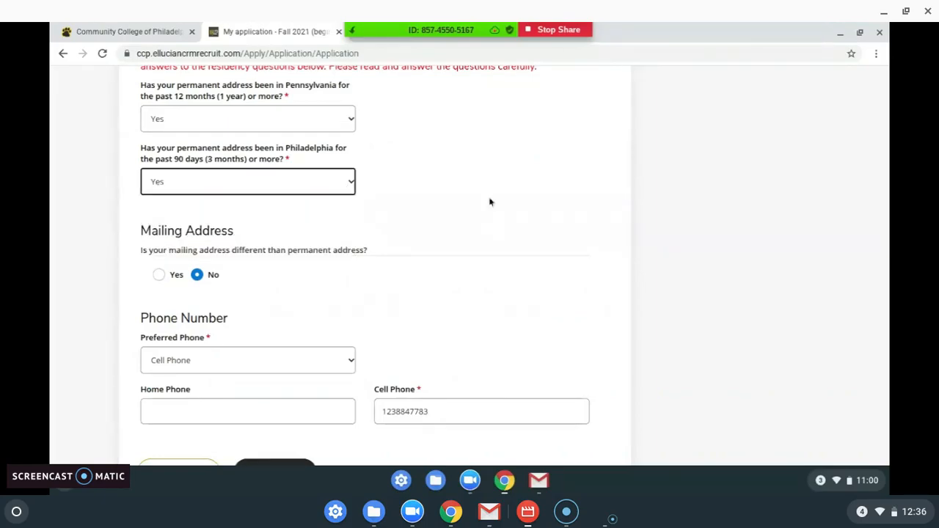
scroll(490, 202, down, 2)
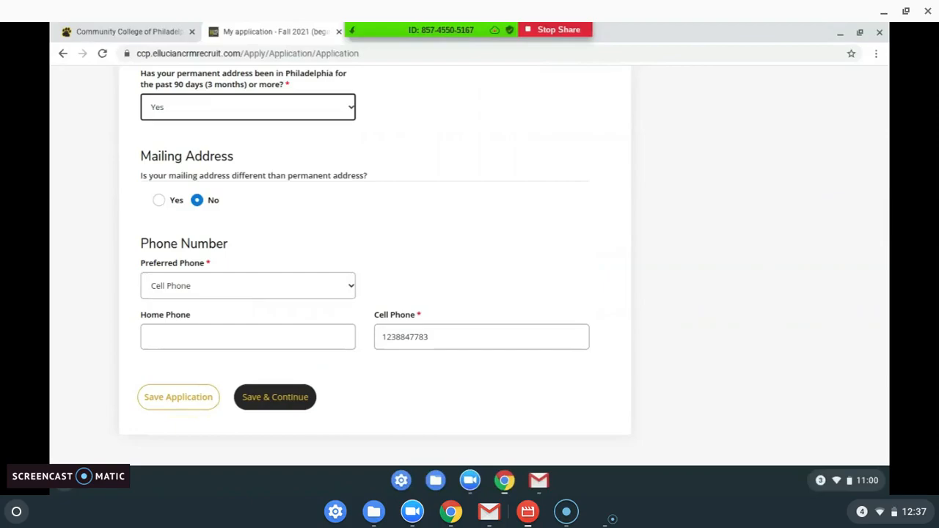
Step: Mark the mailing address as the same as the permanent address and save the Personal section
click(159, 200)
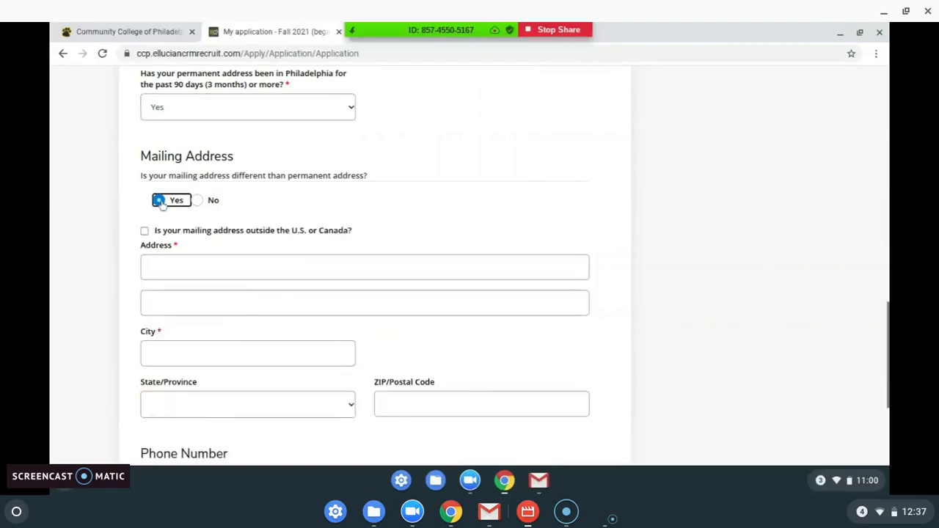
scroll(308, 260, down, 2)
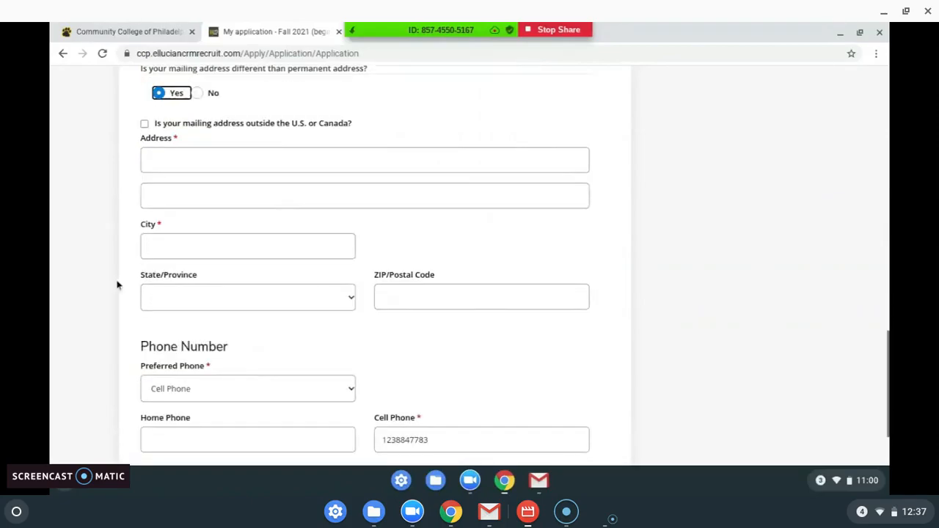
scroll(290, 140, up, 2)
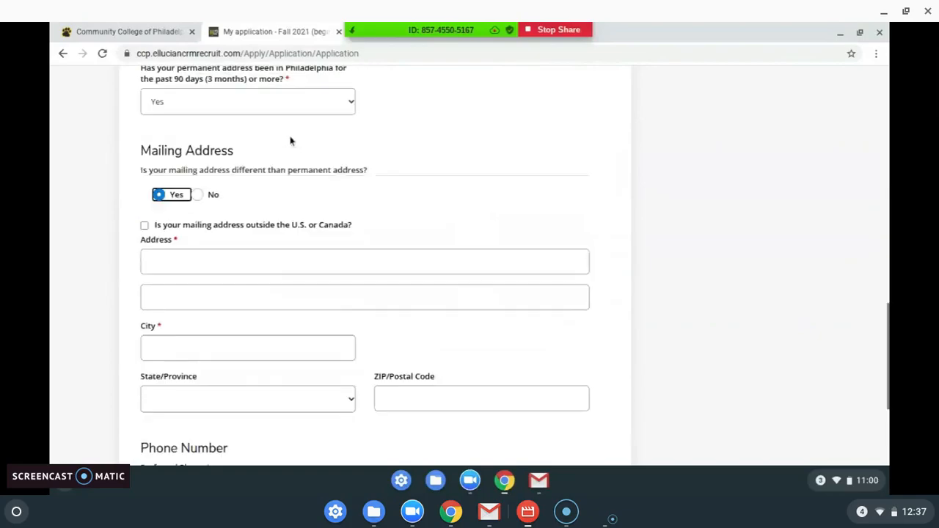
click(198, 195)
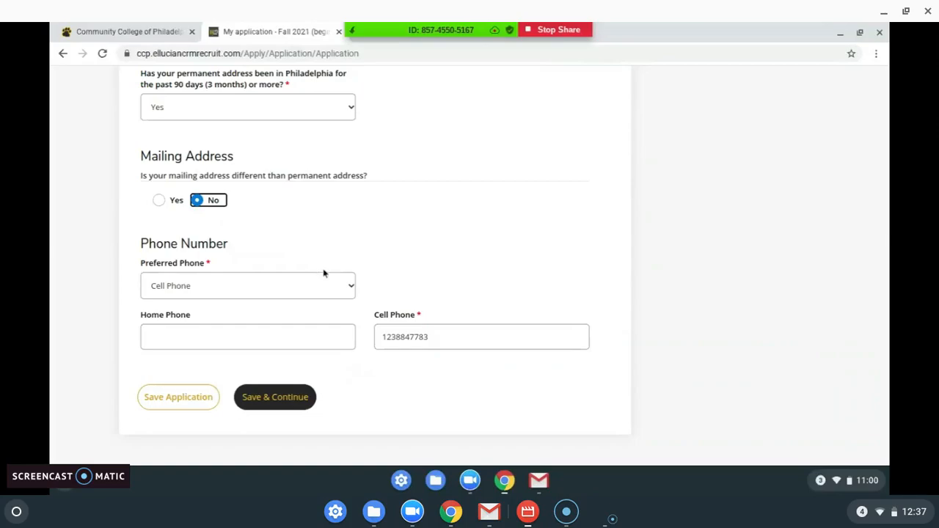
click(282, 398)
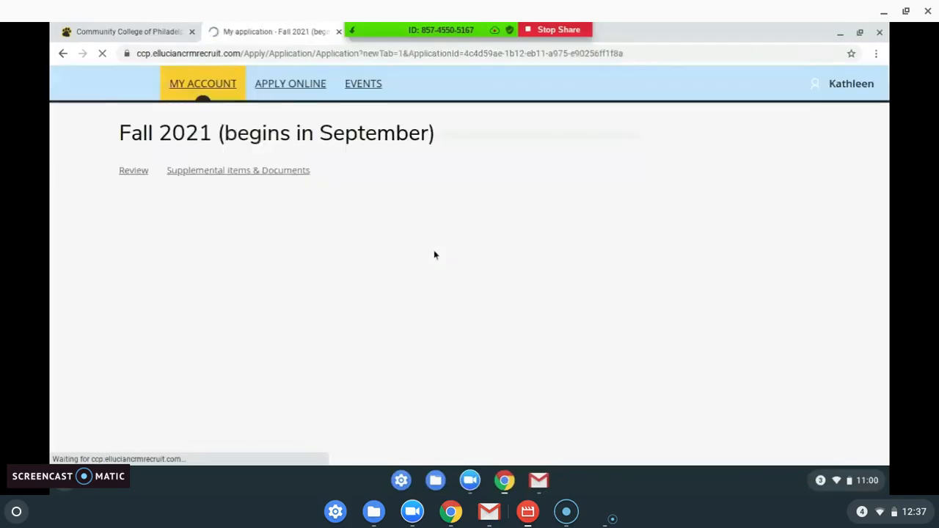
Step: Choose United States Citizen from the Citizenship Status dropdown on the Demographics tab
scroll(242, 118, down, 2)
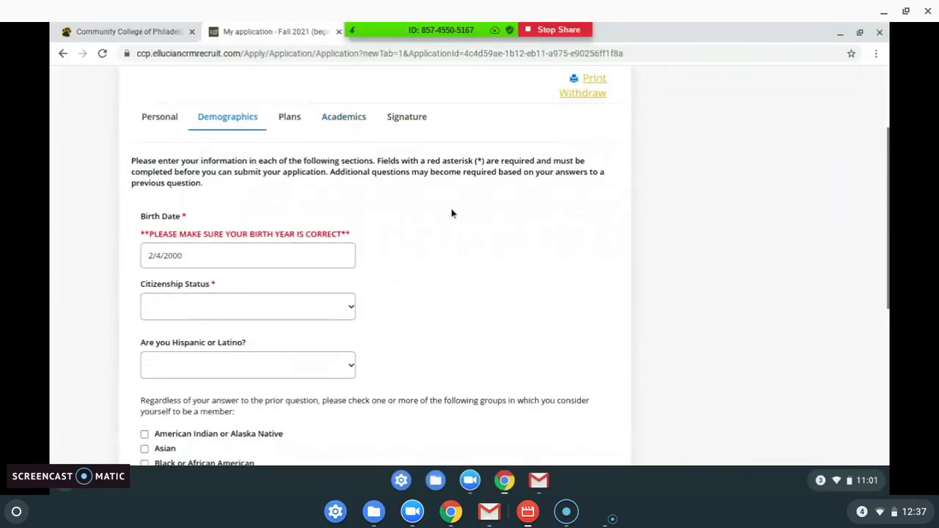
scroll(452, 214, down, 1)
scroll(452, 213, down, 1)
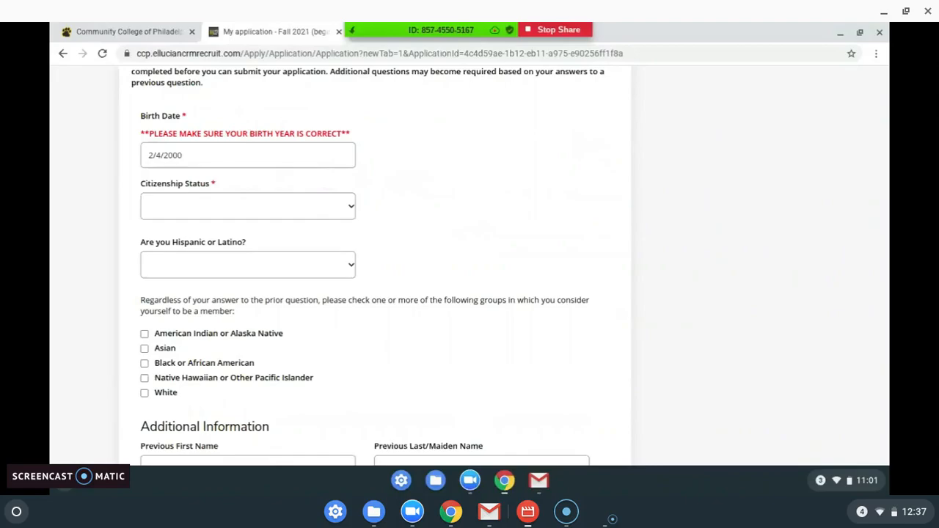
click(329, 209)
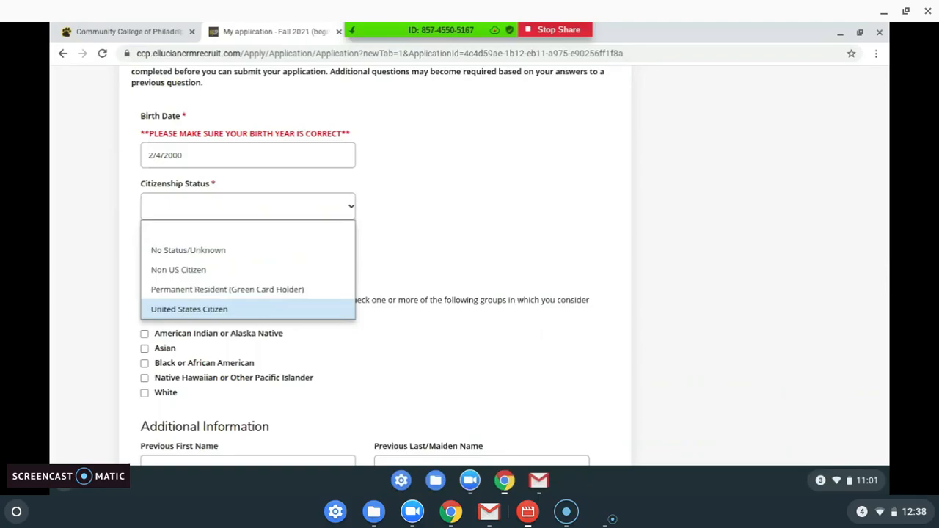
click(268, 309)
scroll(408, 243, down, 3)
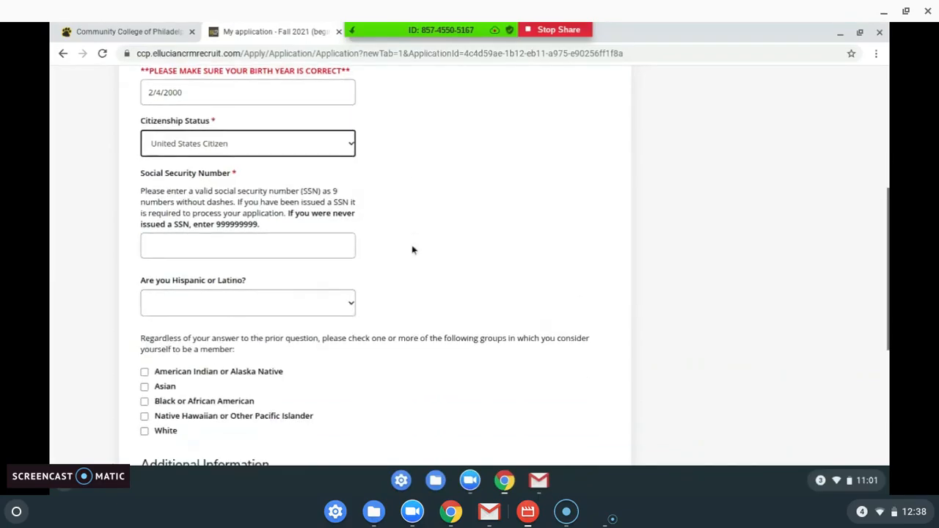
Step: Enter the applicant's Social Security Number in the SSN field
click(291, 200)
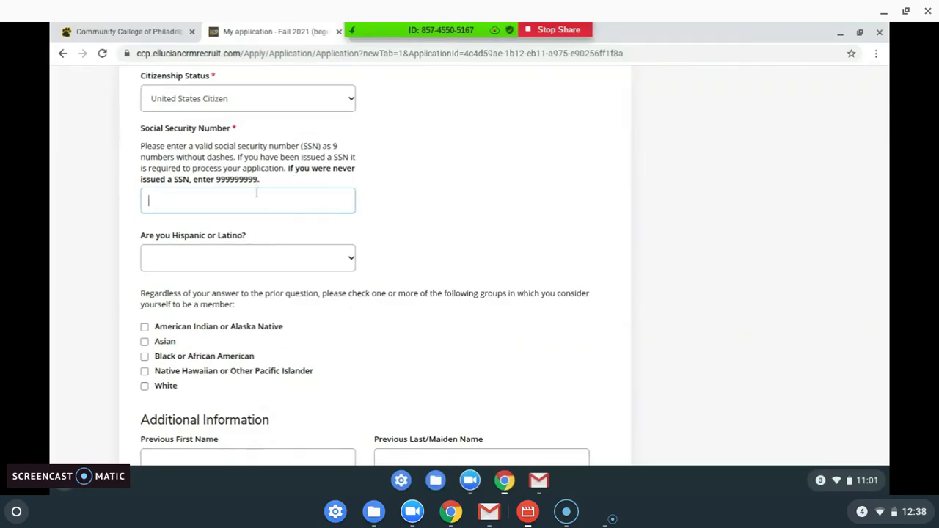
scroll(446, 245, down, 3)
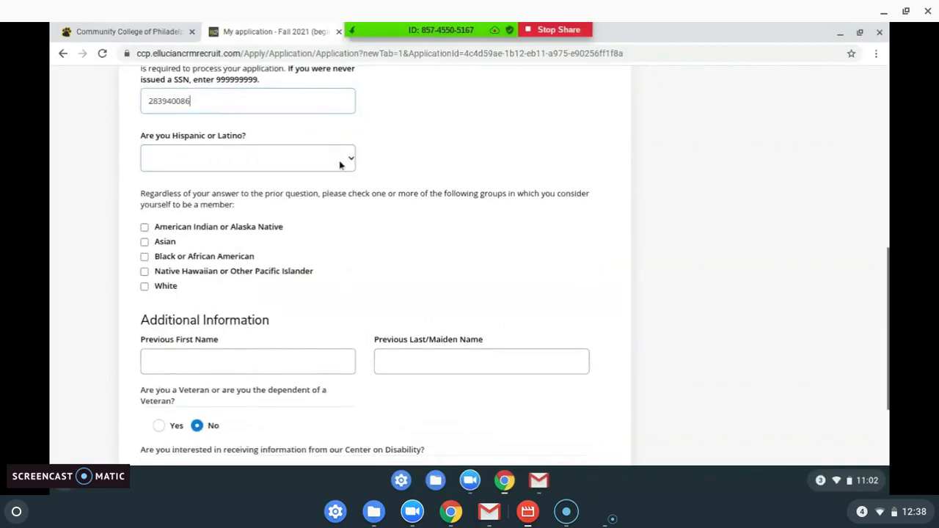
Step: Answer Non-Hispanic/Latino to the Hispanic or Latino question
click(340, 163)
click(310, 221)
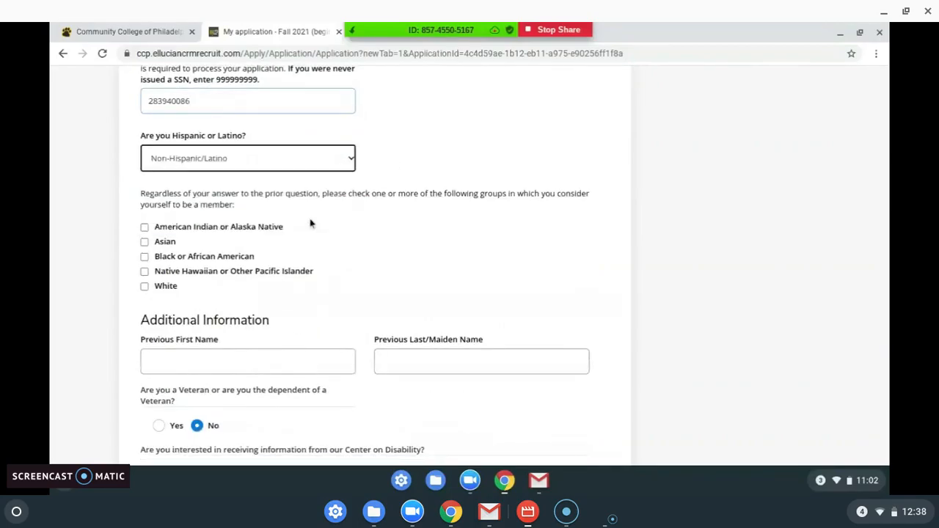
scroll(417, 218, down, 3)
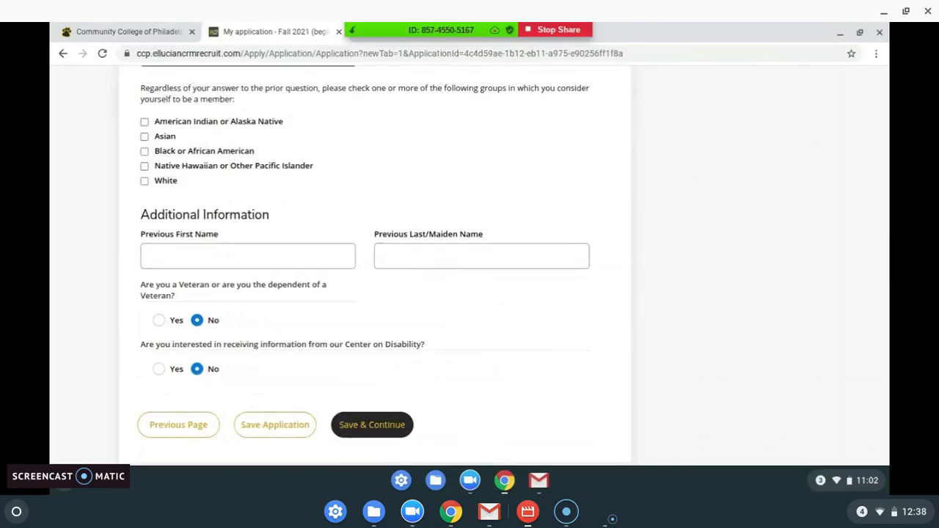
Step: Select White as the only race group, clearing the other ticked boxes
click(144, 122)
click(144, 166)
click(144, 152)
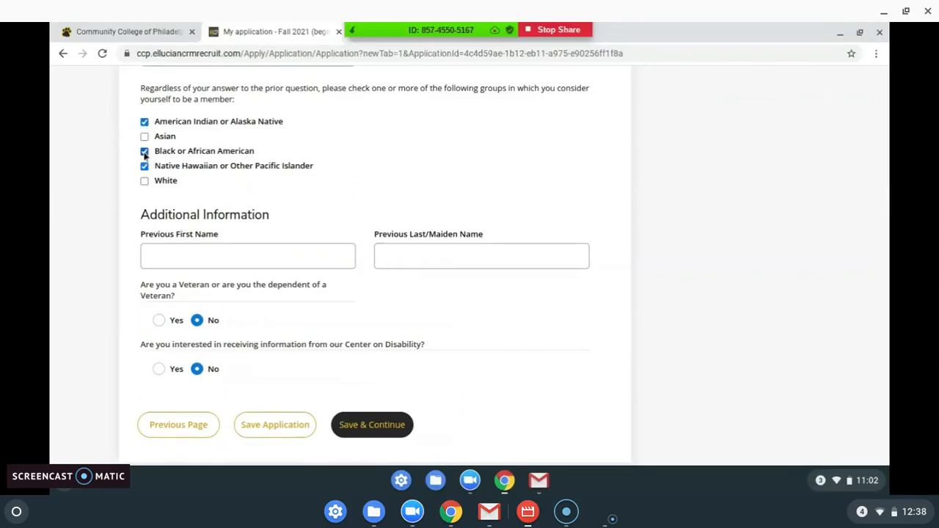
click(144, 122)
click(145, 152)
click(145, 167)
click(145, 181)
Step: Opt in to Center on Disability information and save the Demographics answers
scroll(374, 169, down, 1)
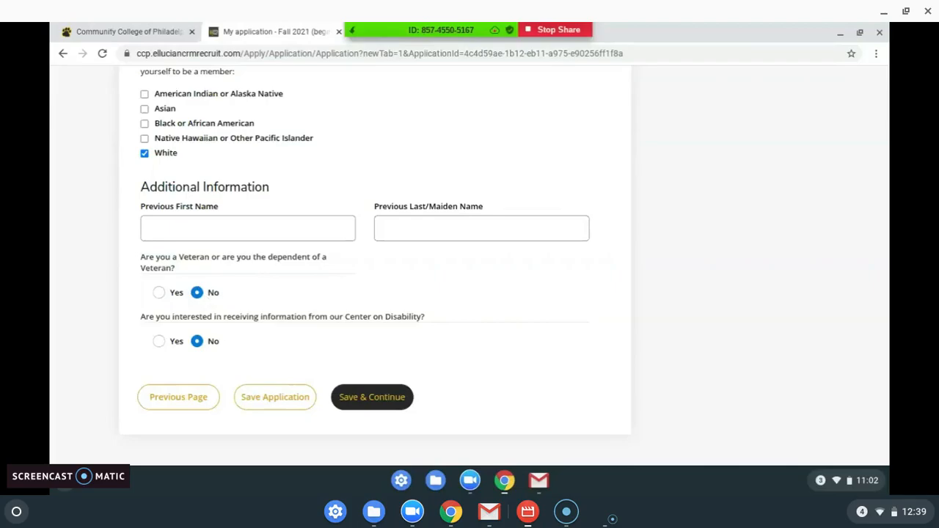
click(160, 341)
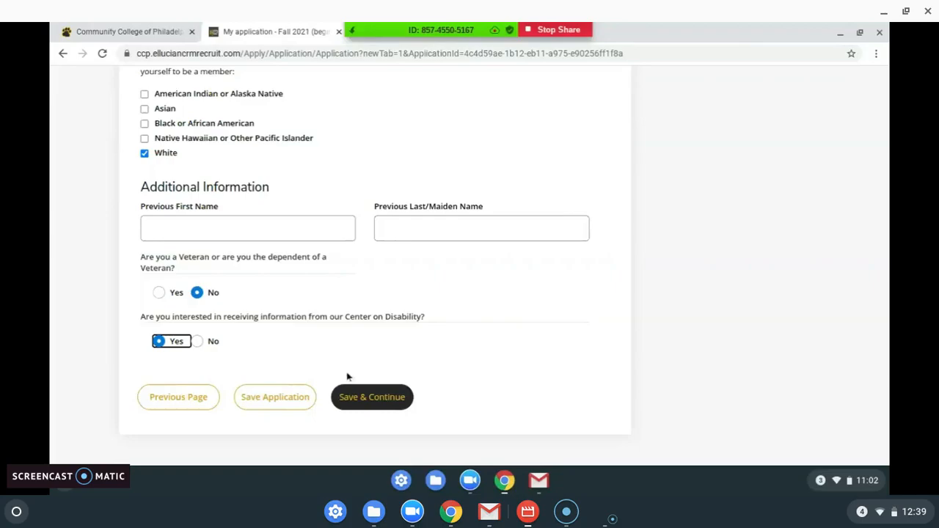
click(371, 405)
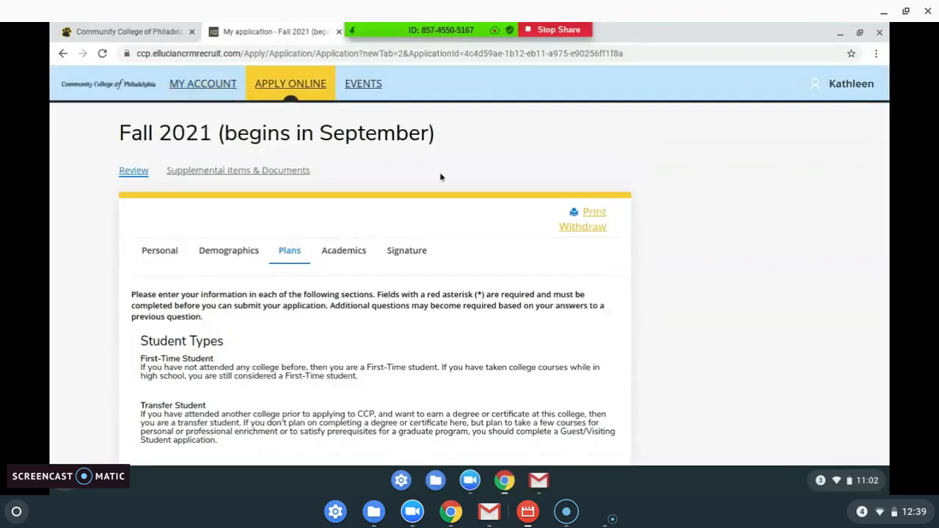
Step: Set the Student Type to NN-First-Time
scroll(440, 177, down, 3)
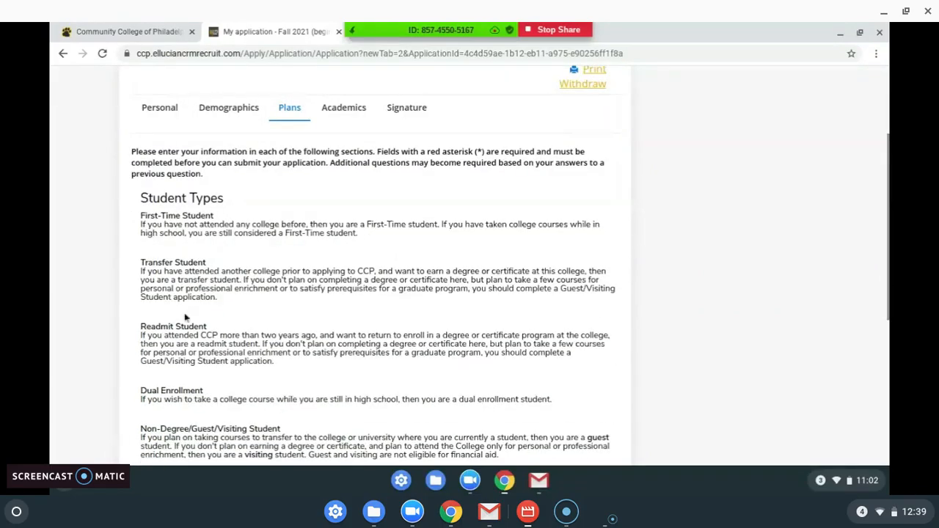
scroll(246, 319, down, 1)
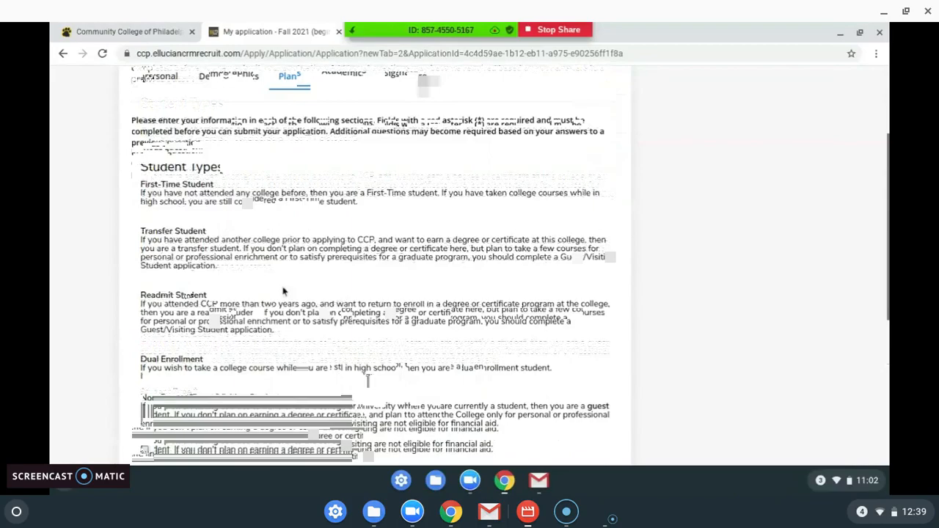
scroll(283, 291, down, 2)
scroll(279, 315, down, 1)
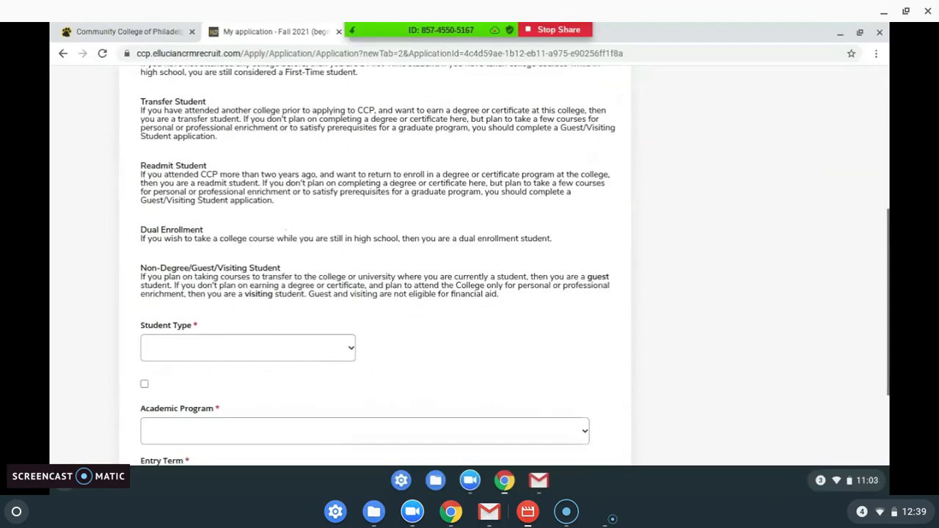
click(273, 345)
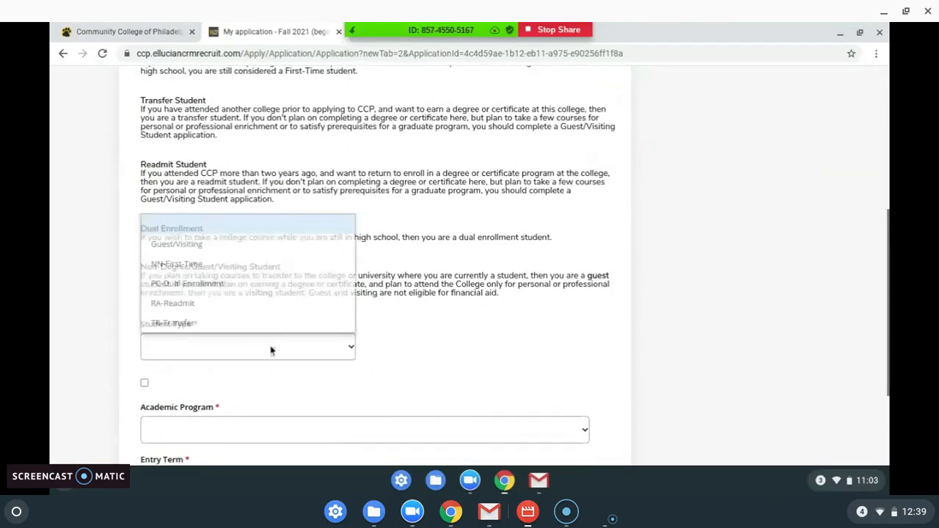
click(240, 265)
Step: Tick the checkbox confirming the first-time student choice
scroll(445, 328, down, 3)
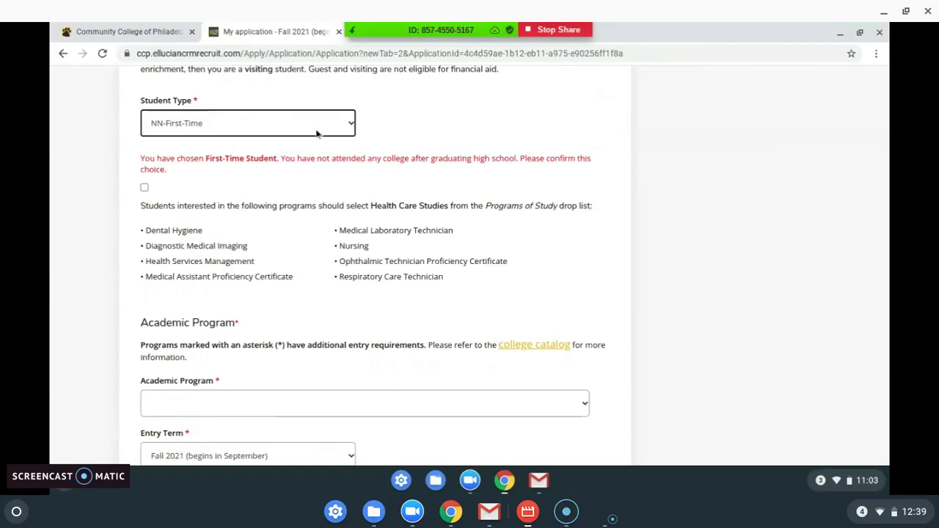
scroll(401, 126, up, 4)
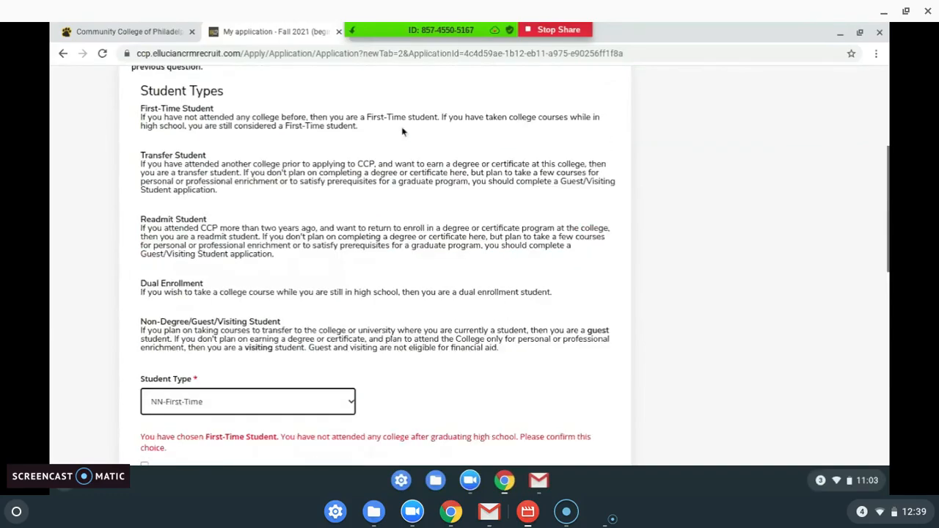
scroll(421, 266, up, 1)
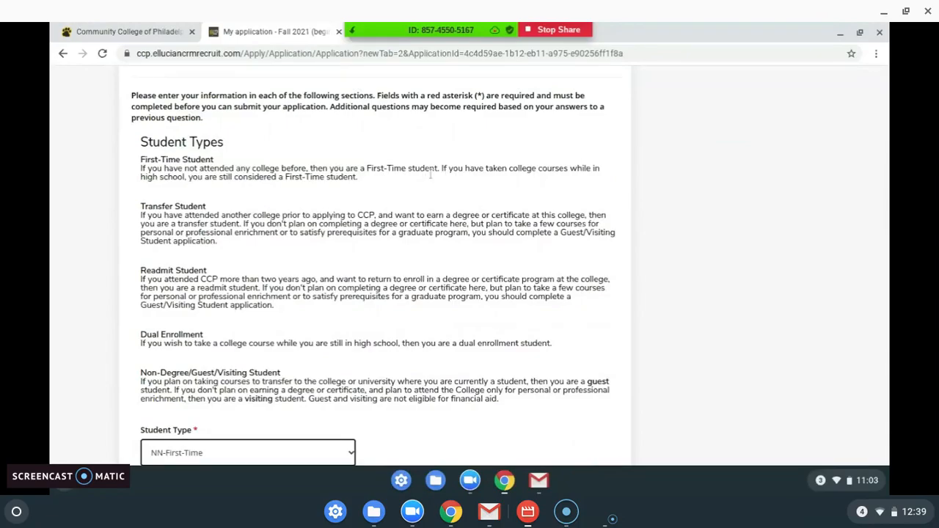
scroll(317, 181, down, 5)
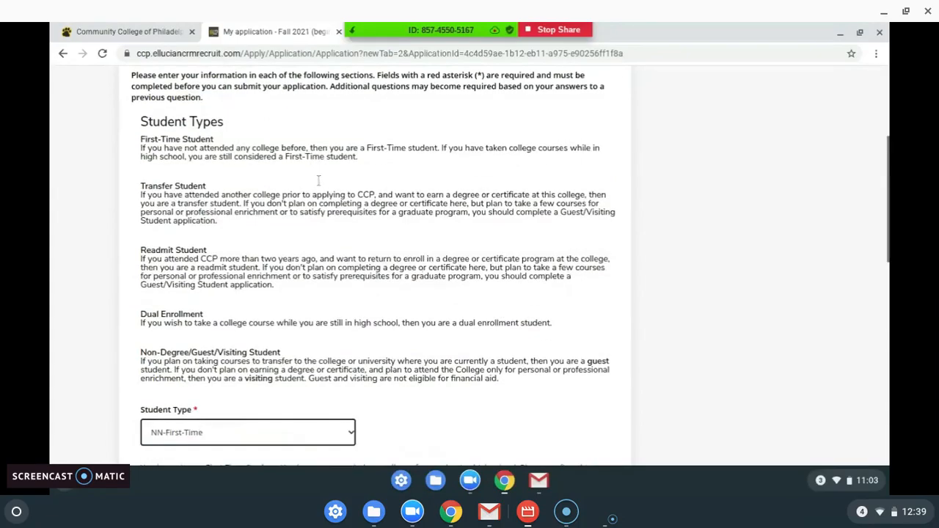
scroll(305, 183, down, 2)
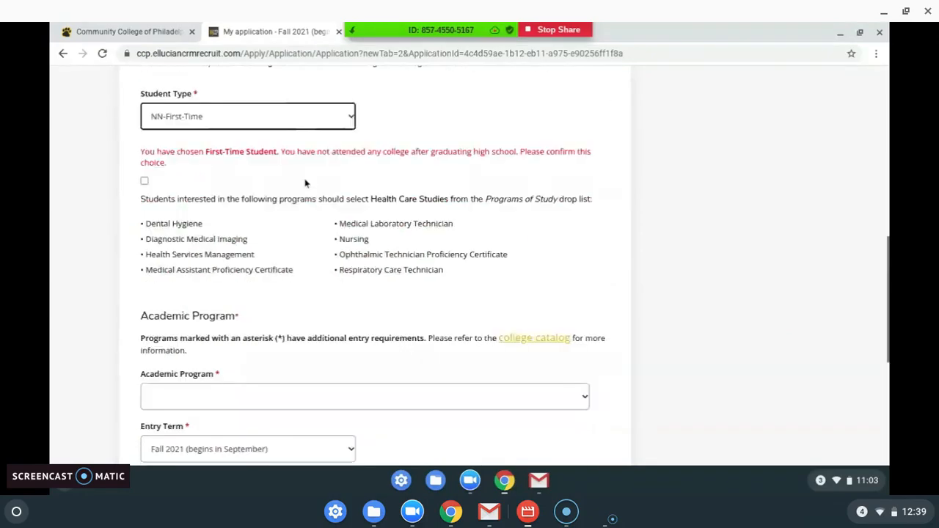
click(146, 148)
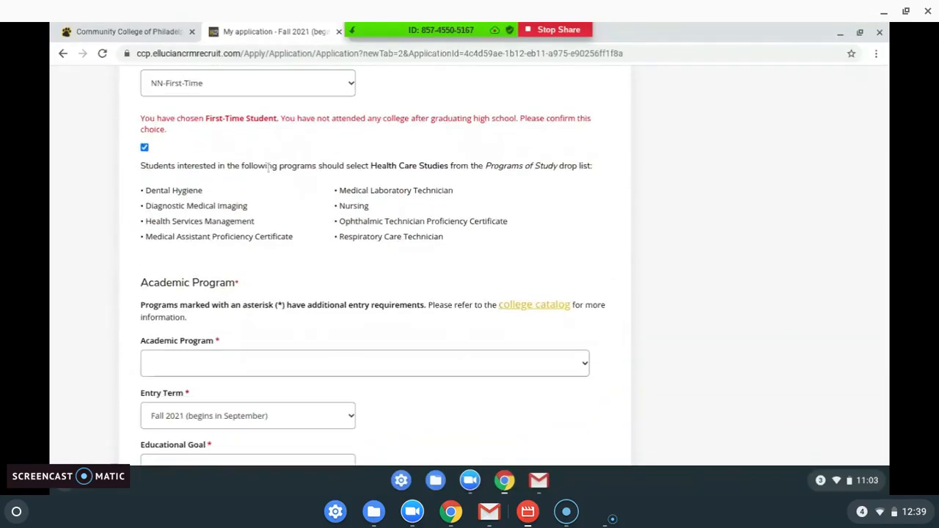
scroll(268, 168, down, 1)
scroll(269, 167, down, 1)
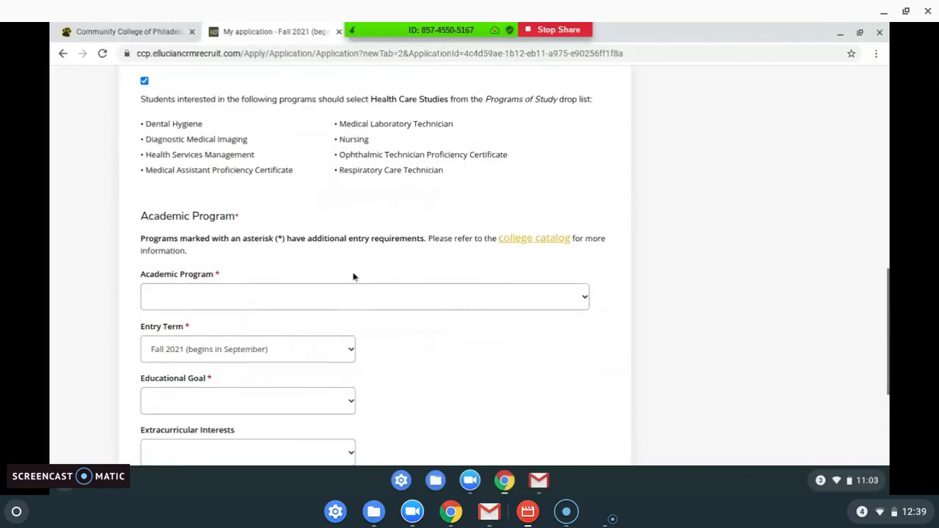
Step: Choose Criminal Justice (A.A.S.) as the academic program
click(404, 300)
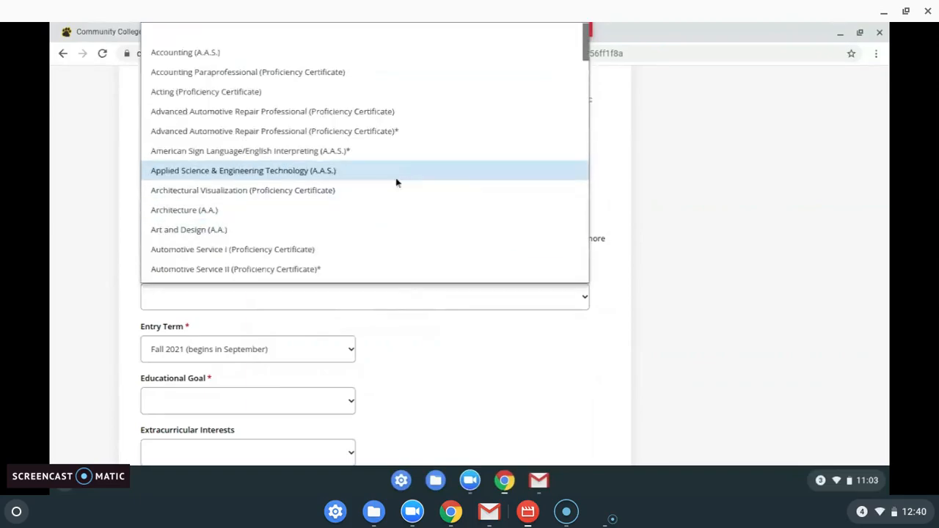
scroll(396, 183, down, 3)
scroll(396, 183, down, 3)
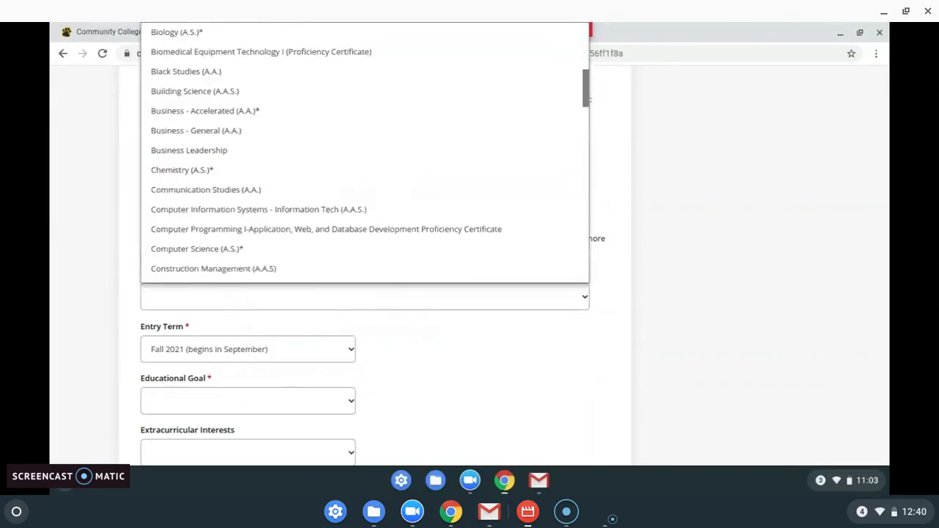
scroll(365, 152, down, 9)
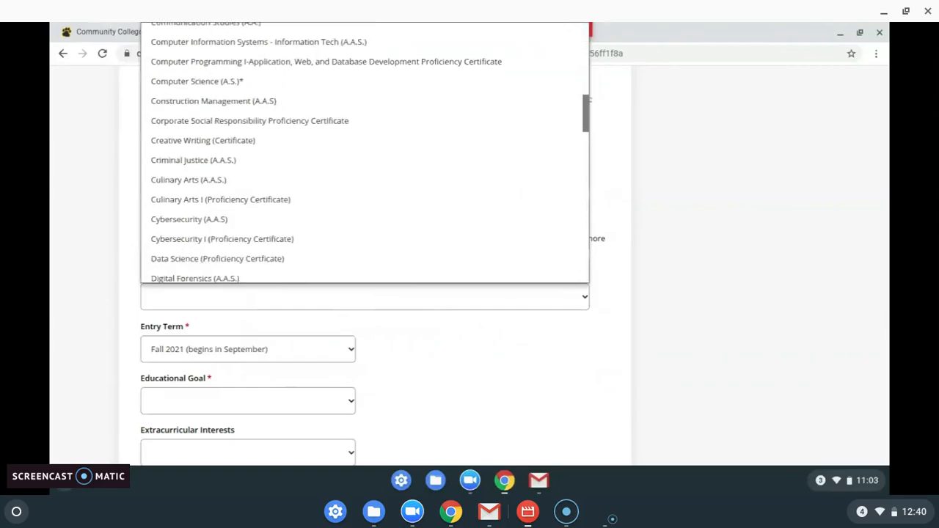
scroll(365, 152, down, 8)
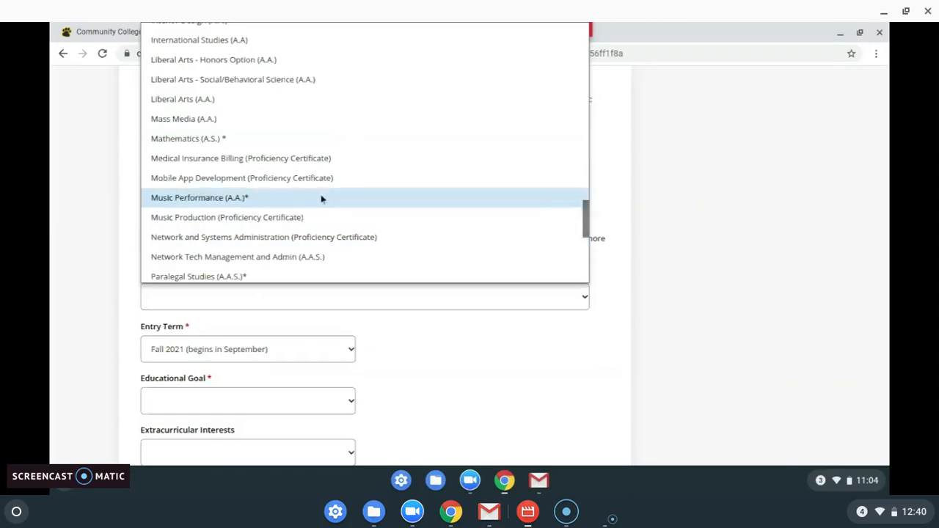
scroll(320, 198, up, 5)
scroll(319, 175, up, 3)
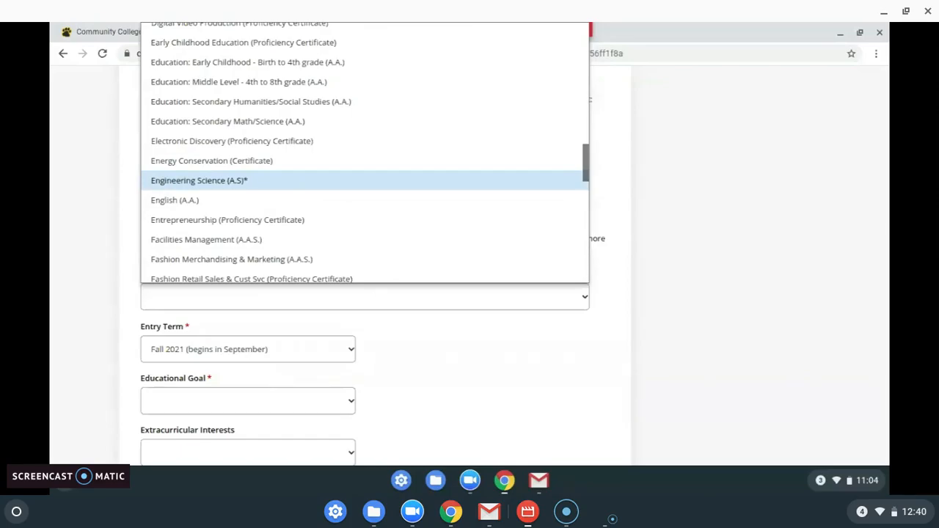
scroll(299, 166, up, 3)
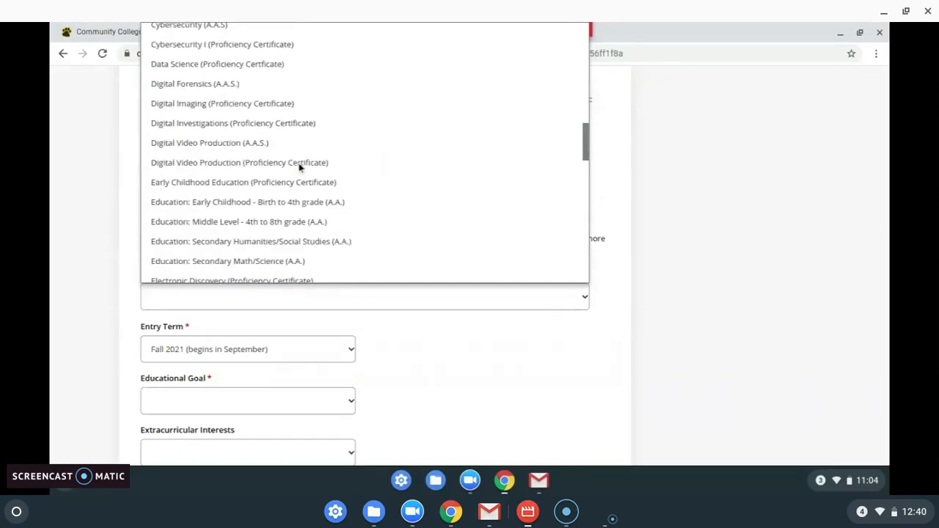
scroll(299, 165, up, 2)
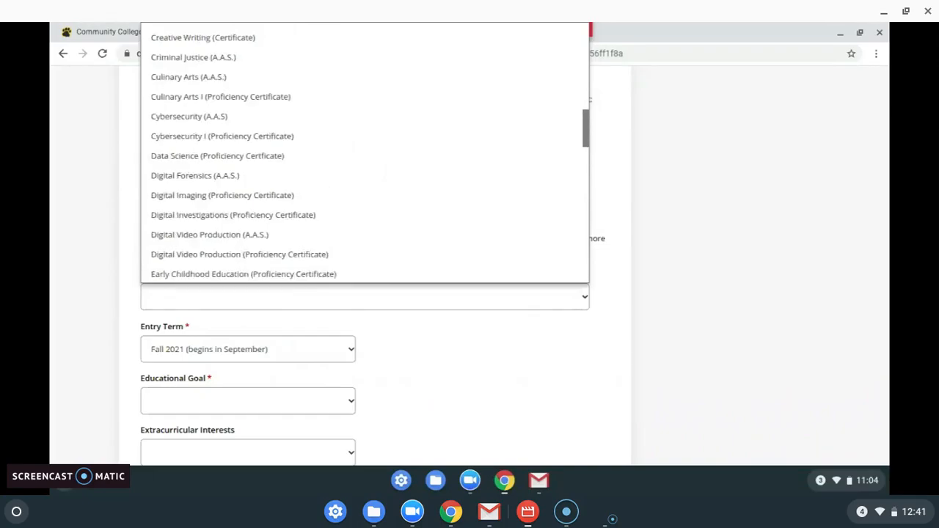
scroll(264, 130, up, 2)
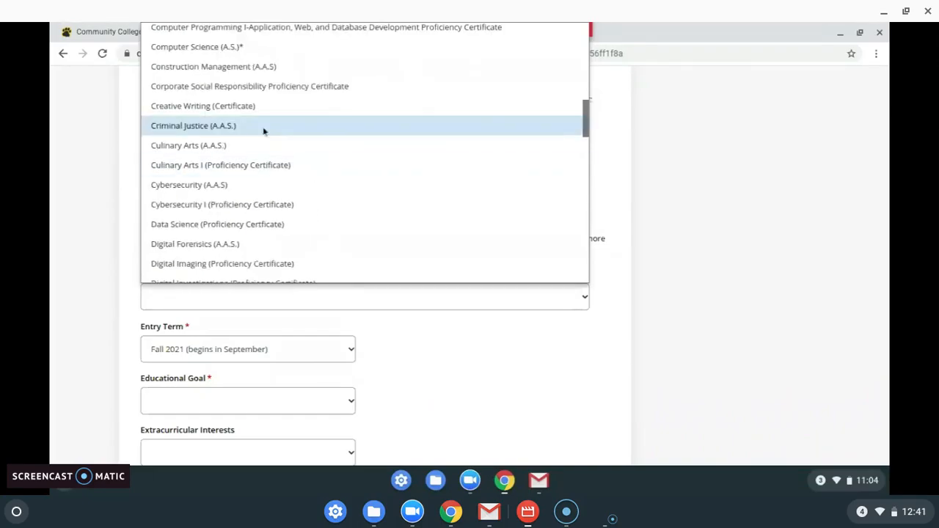
click(264, 131)
Step: Set the educational goal to Associates for job market and interest to Student Clubs/Organizations
scroll(133, 204, down, 2)
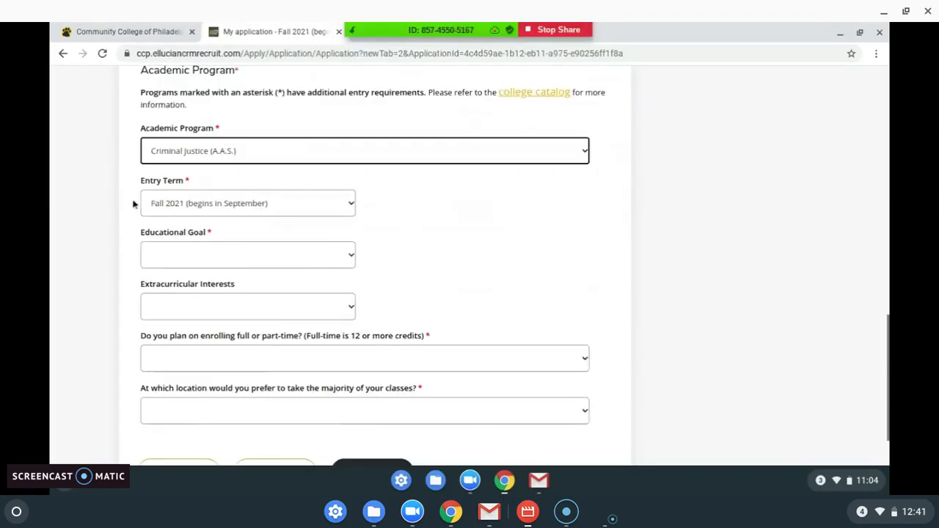
scroll(435, 226, down, 1)
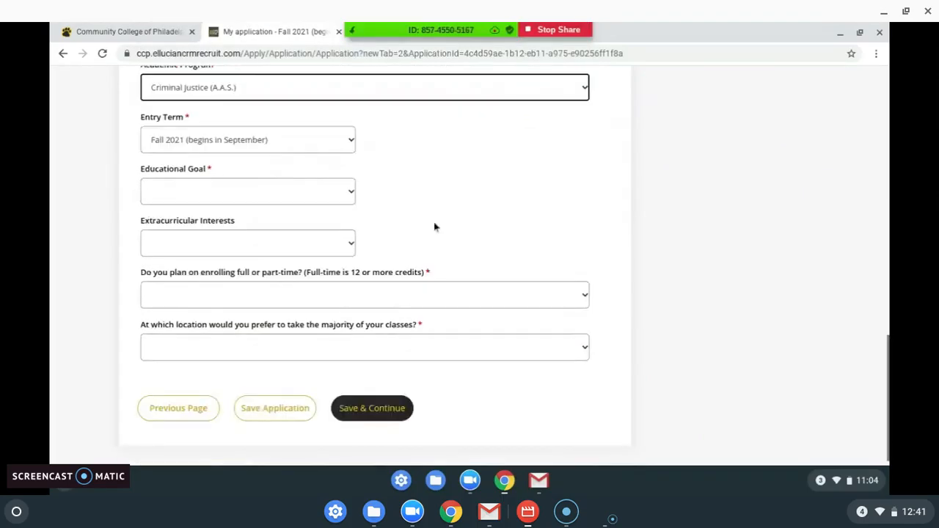
scroll(411, 225, down, 1)
click(319, 187)
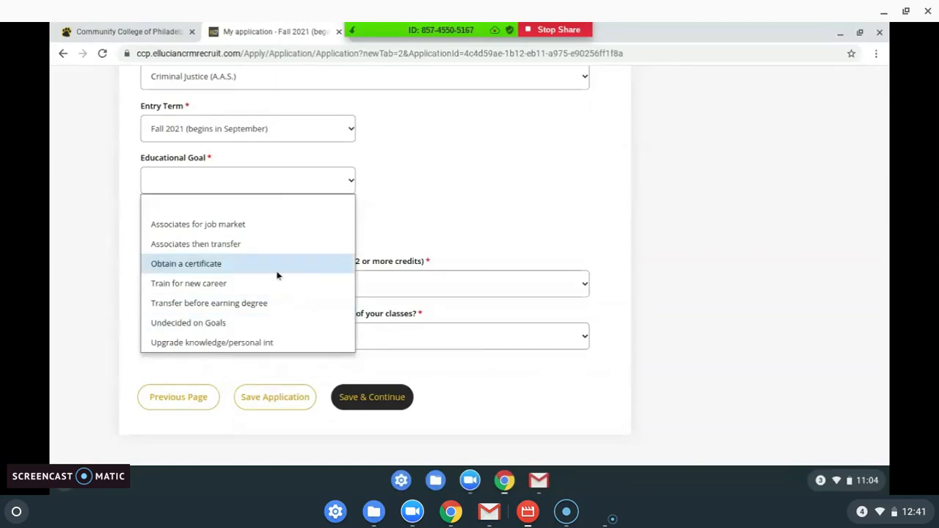
click(270, 229)
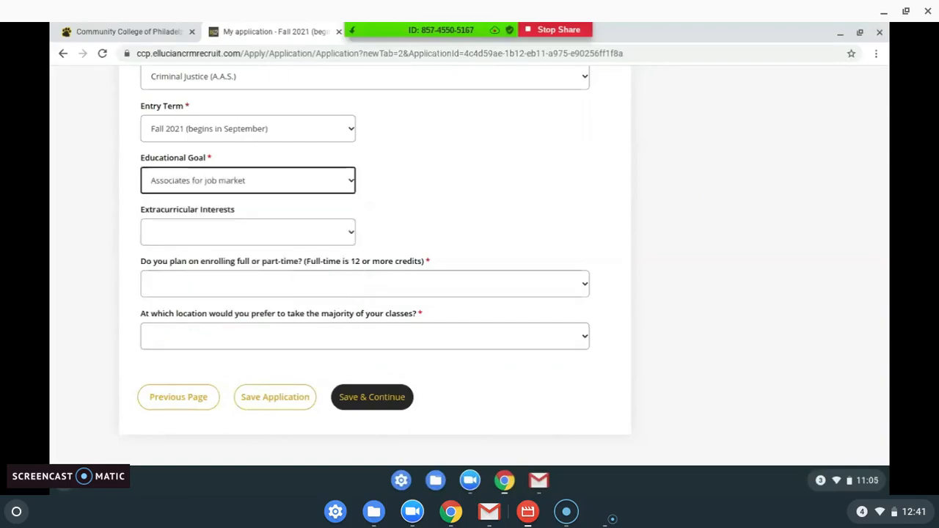
click(326, 231)
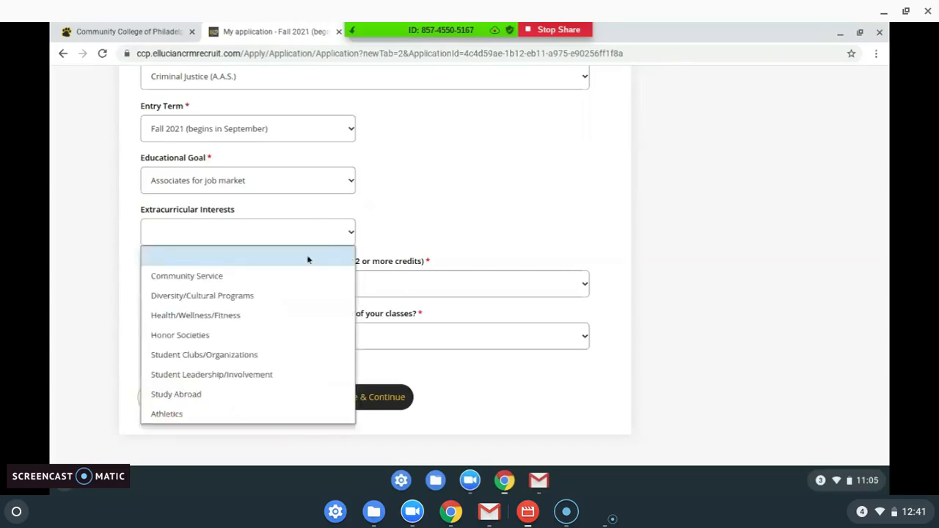
click(290, 355)
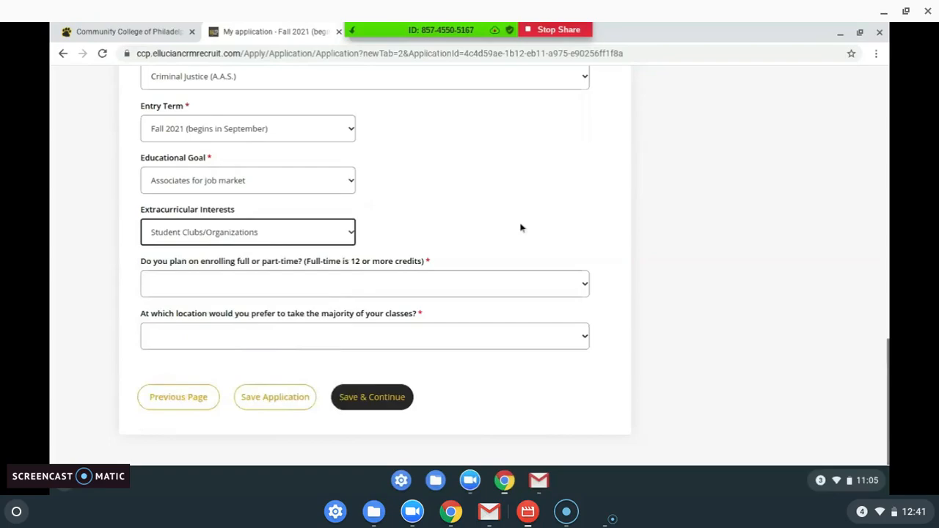
Step: Choose FT-Full Time enrollment and Main Campus Spring Garden as the class location
click(486, 285)
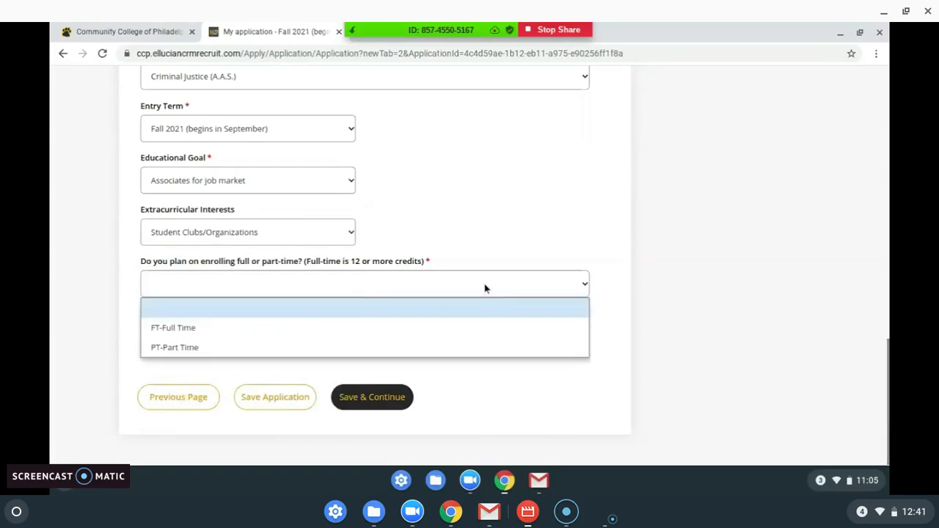
click(405, 328)
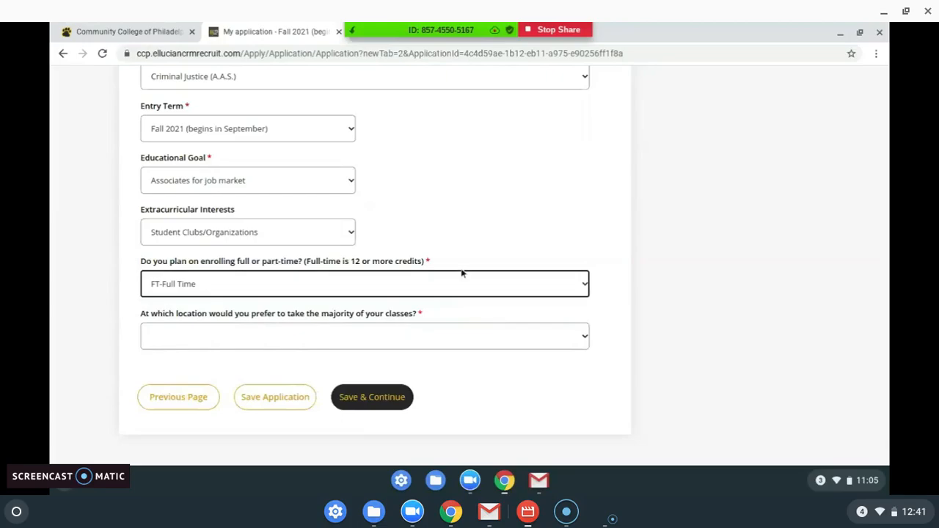
click(461, 344)
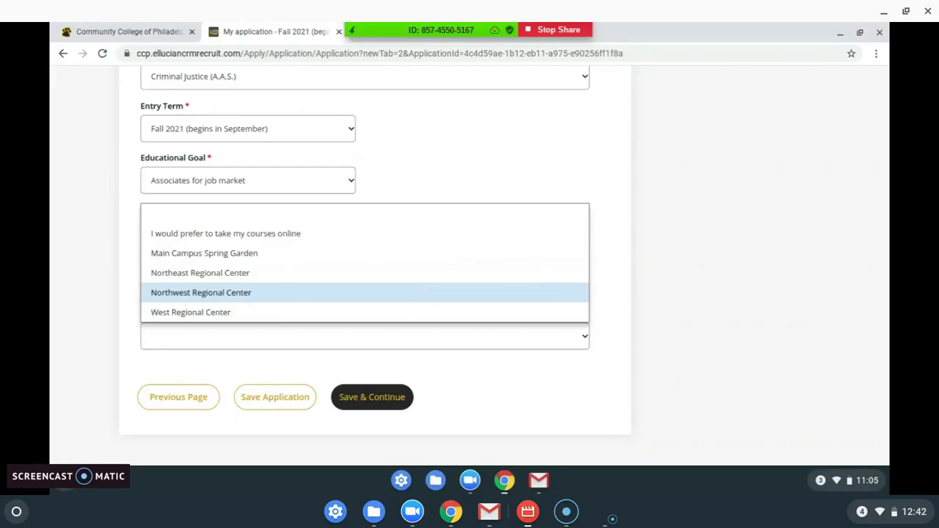
key(Up)
click(389, 260)
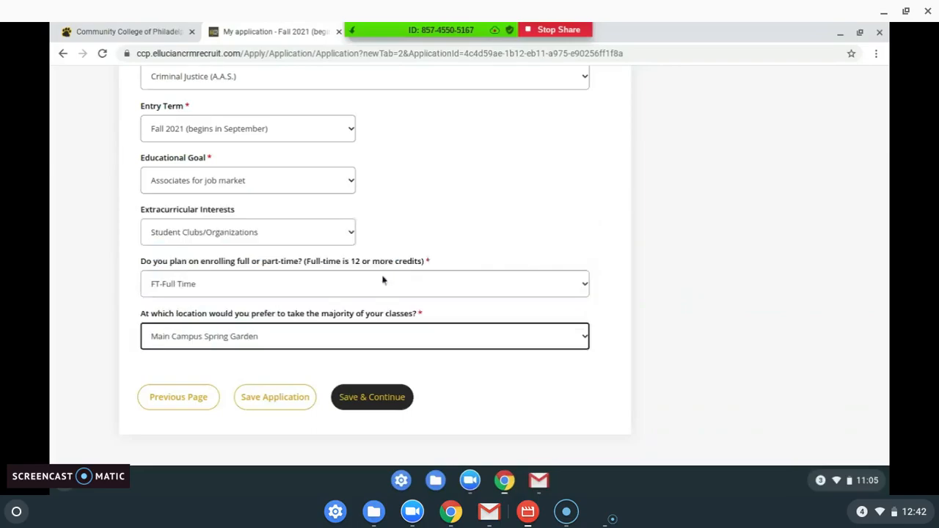
Step: Save the Plans answers and continue to the Academics section
click(369, 397)
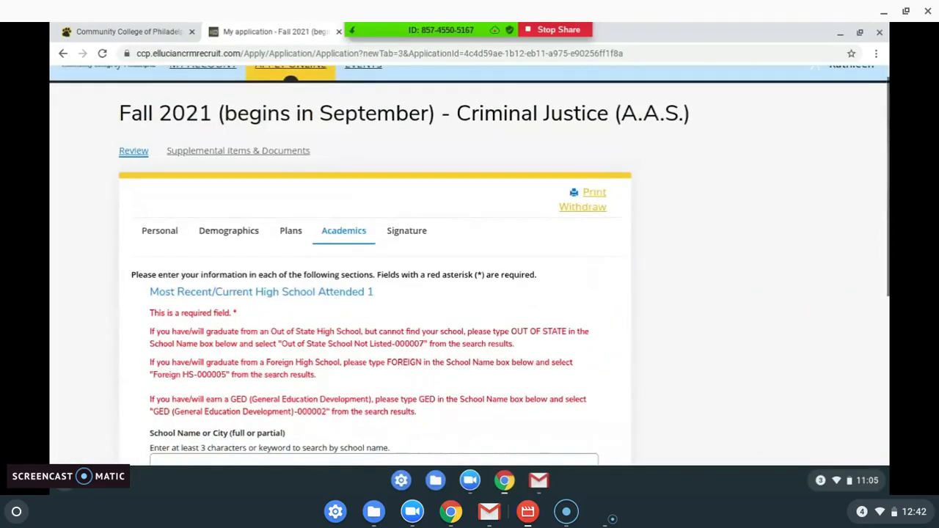
scroll(469, 266, down, 2)
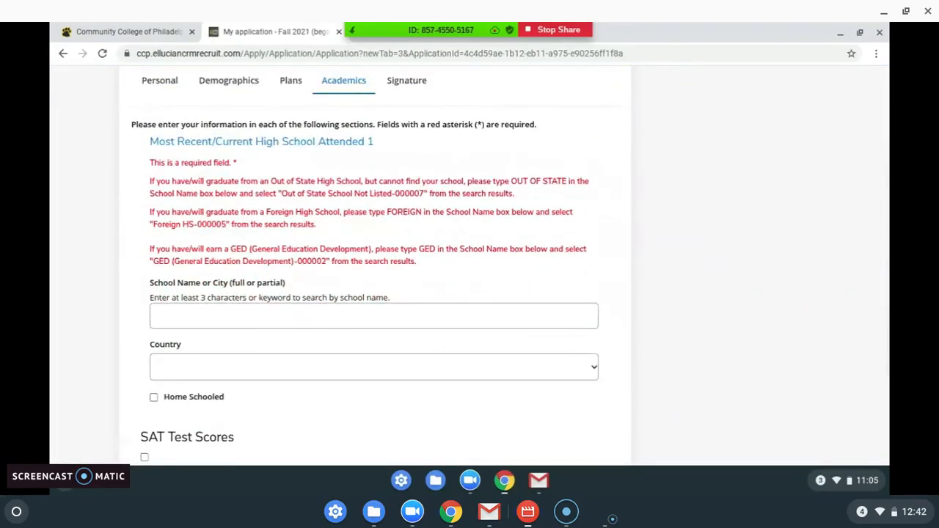
scroll(470, 265, down, 1)
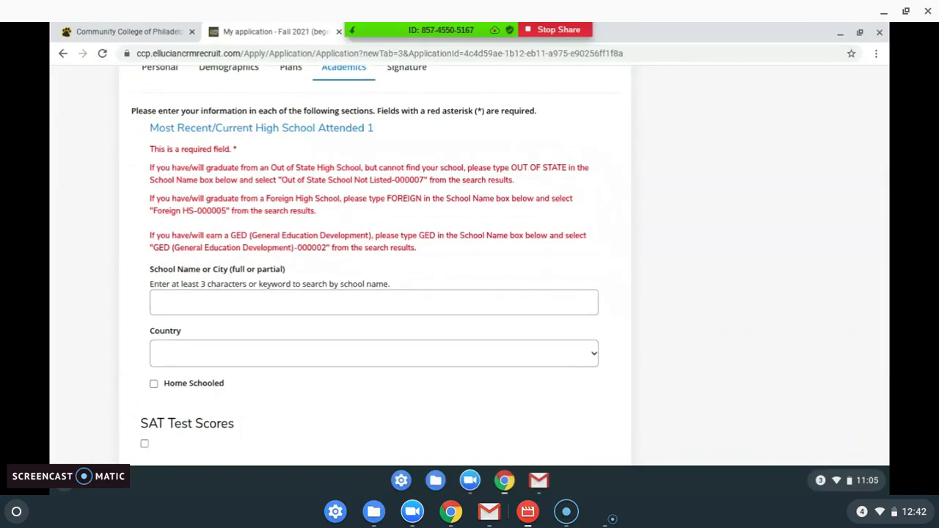
scroll(395, 199, down, 2)
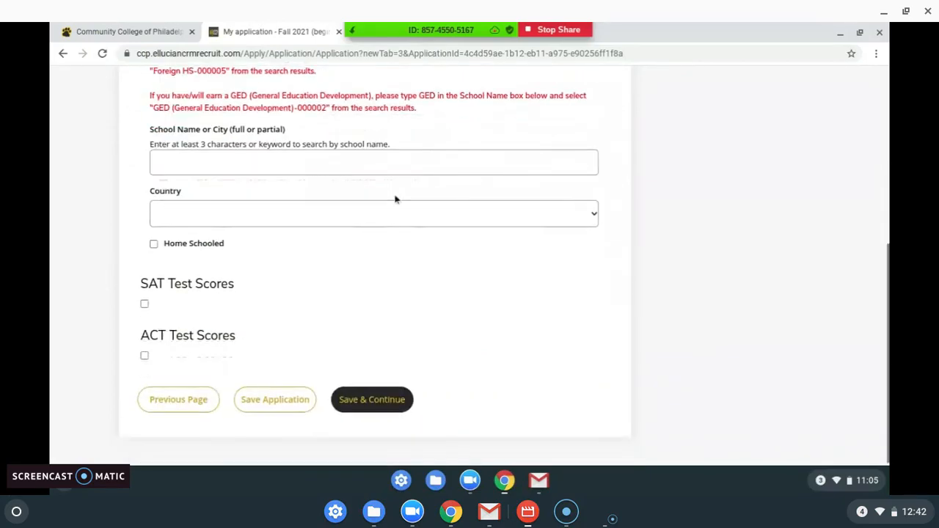
Step: Search the school list for 'Kensington High School'
click(383, 163)
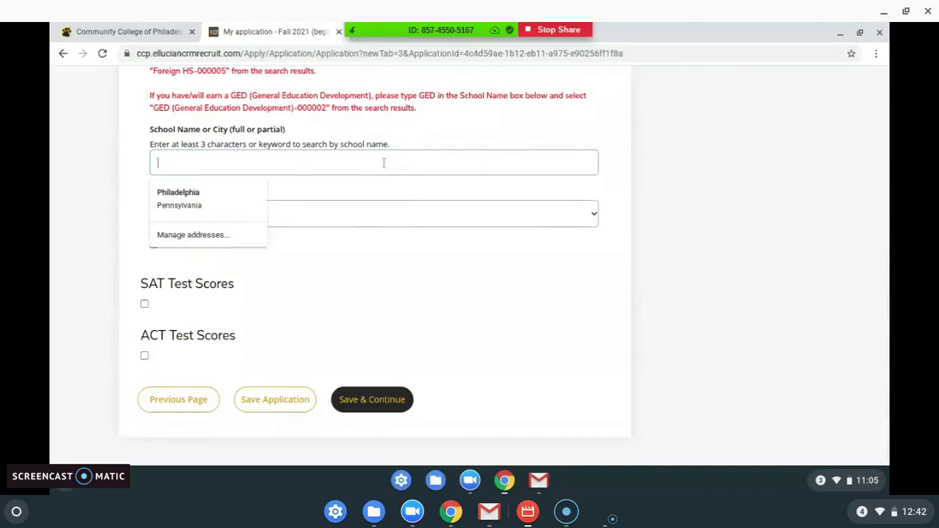
text(Kens)
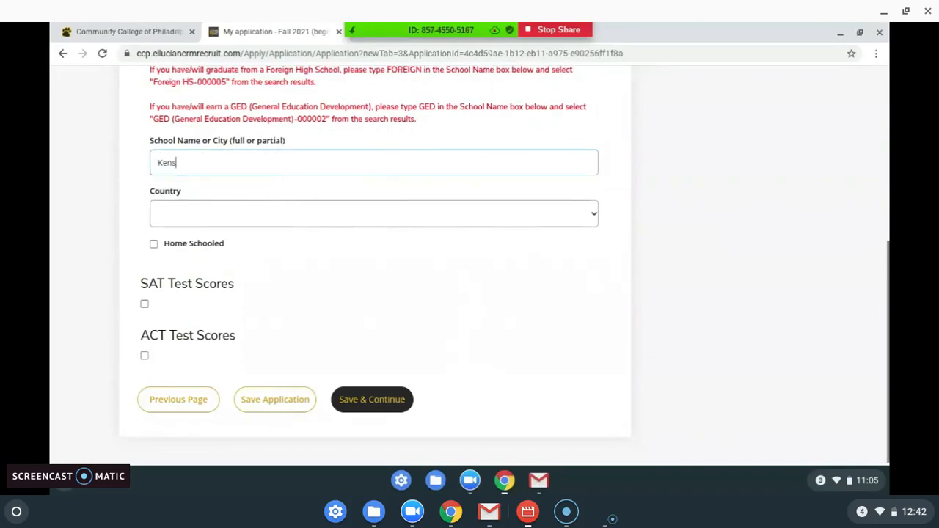
text(ington)
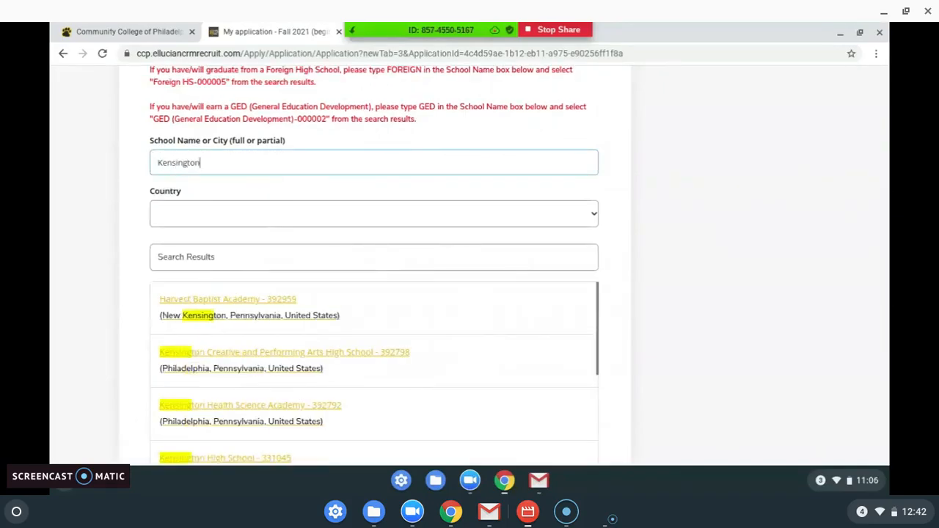
scroll(374, 264, down, 1)
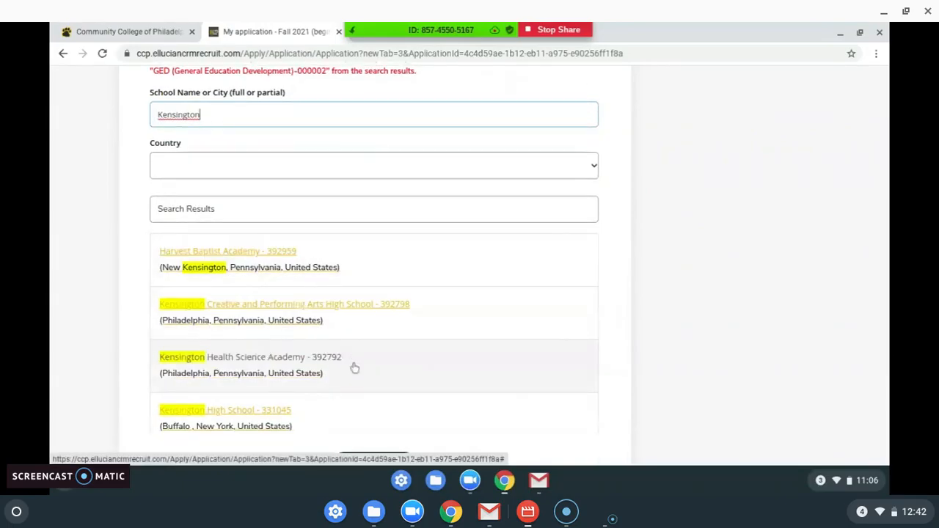
text(High Sc)
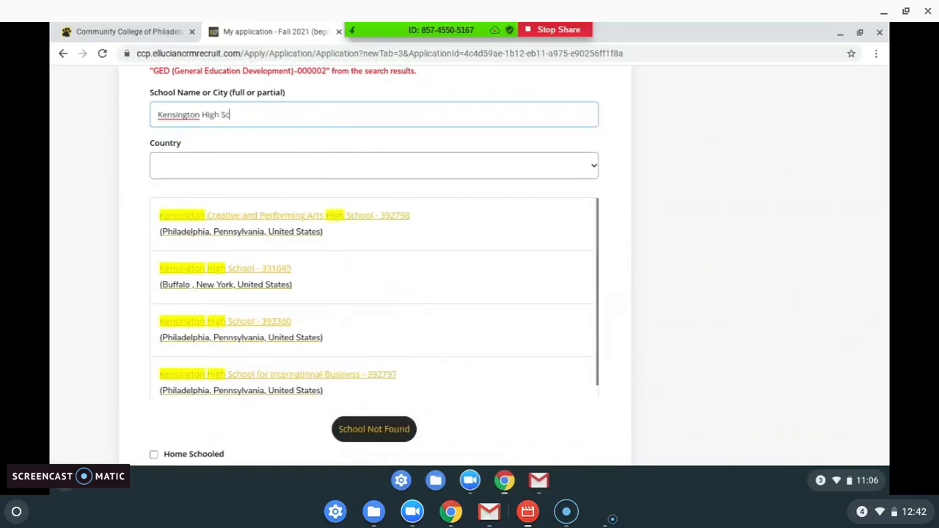
text(hool)
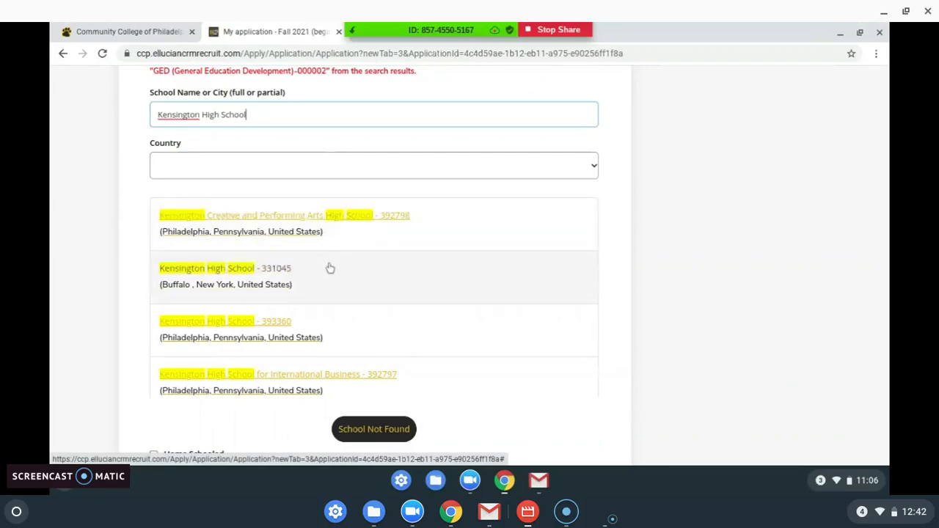
Step: Pick Kensington High School in Philadelphia, answer Yes to graduating in 2021, and save Academics
click(338, 332)
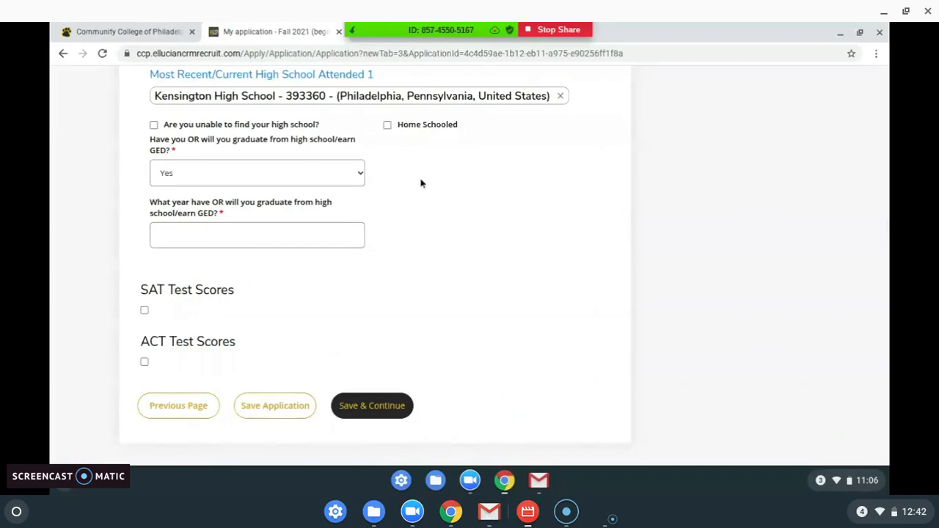
click(202, 168)
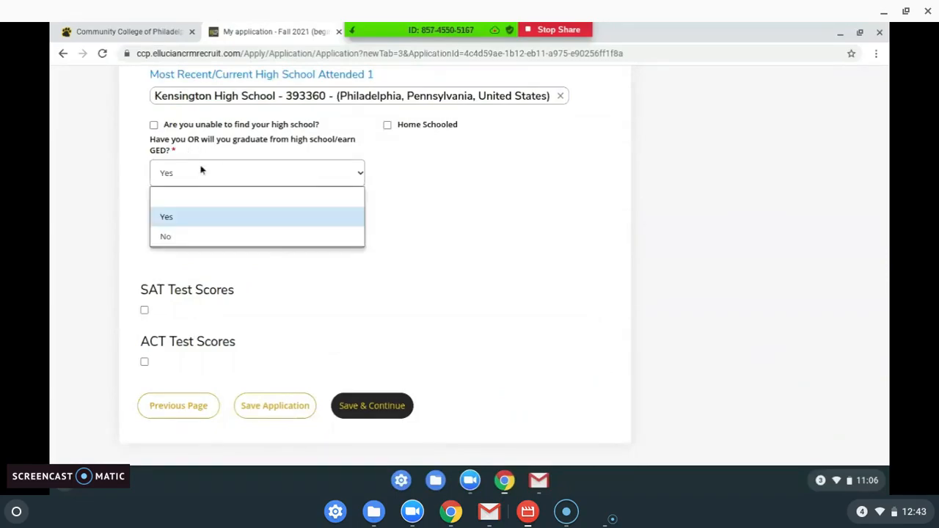
click(181, 217)
click(209, 232)
text(2021)
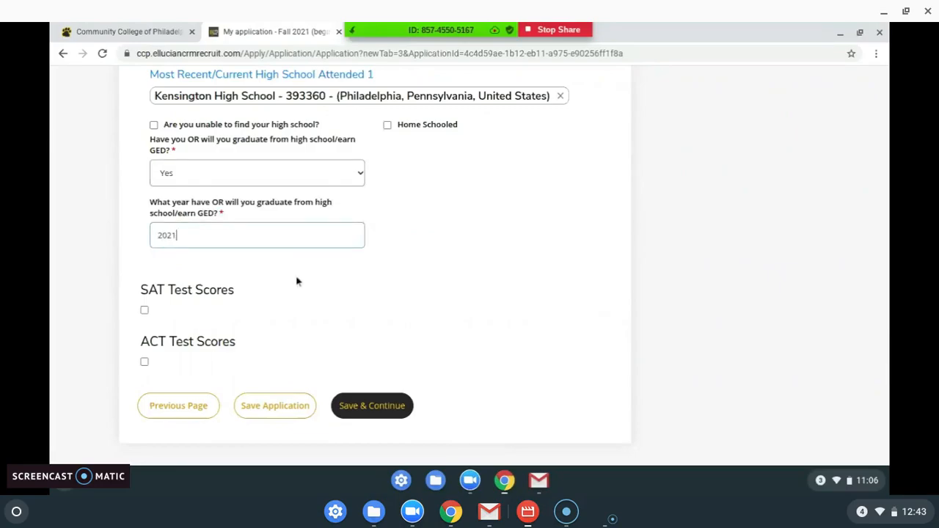
scroll(296, 279, down, 1)
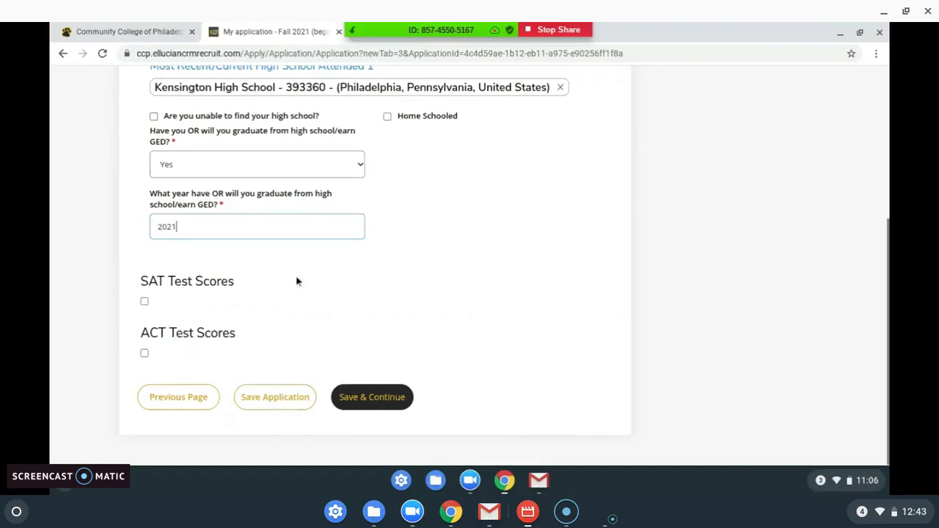
click(360, 407)
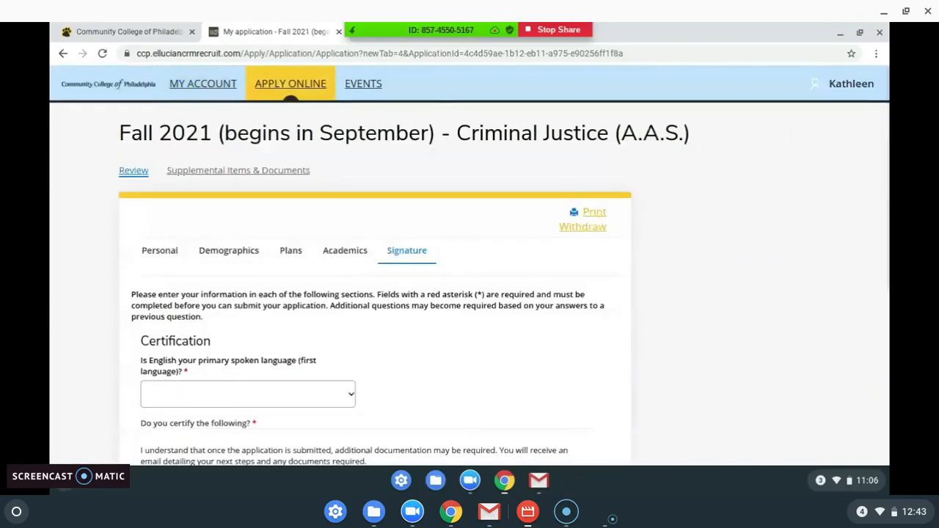
Step: Answer Yes to English being the first language, correcting an initial No
scroll(366, 210, down, 3)
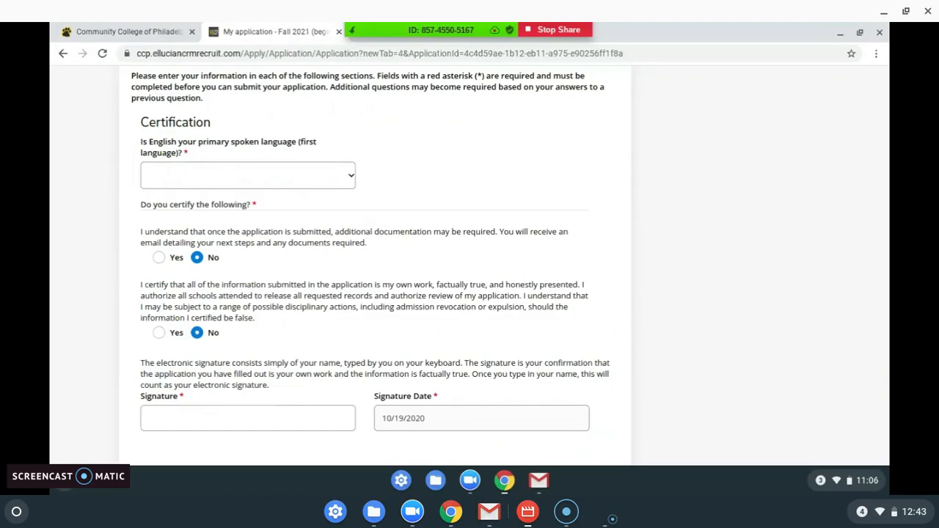
click(317, 179)
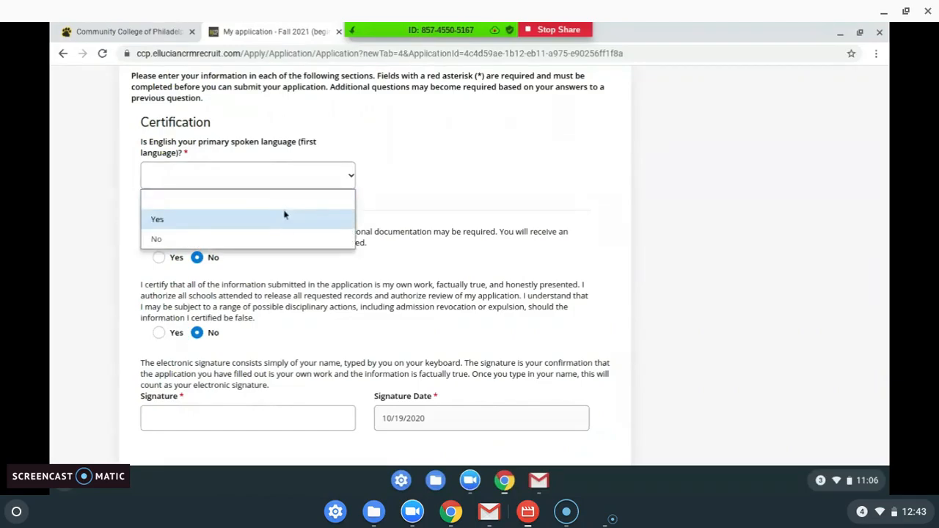
click(279, 236)
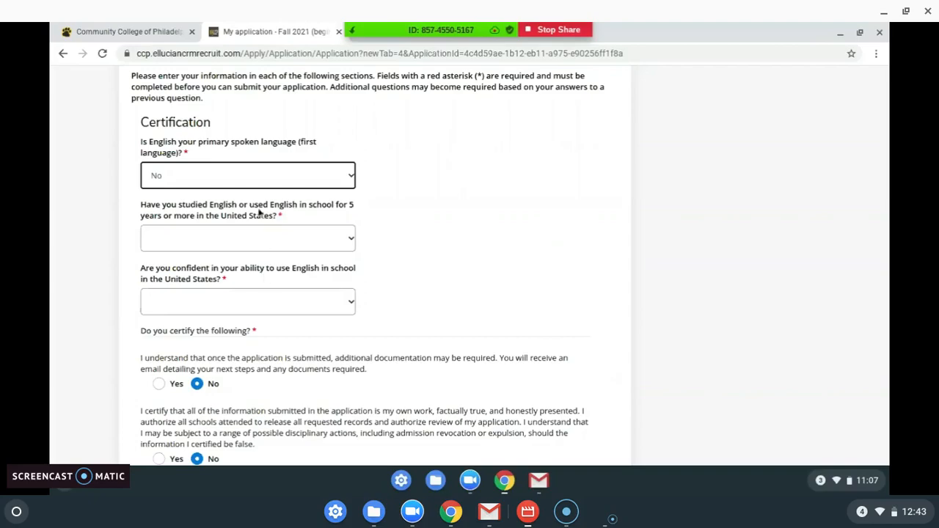
click(258, 184)
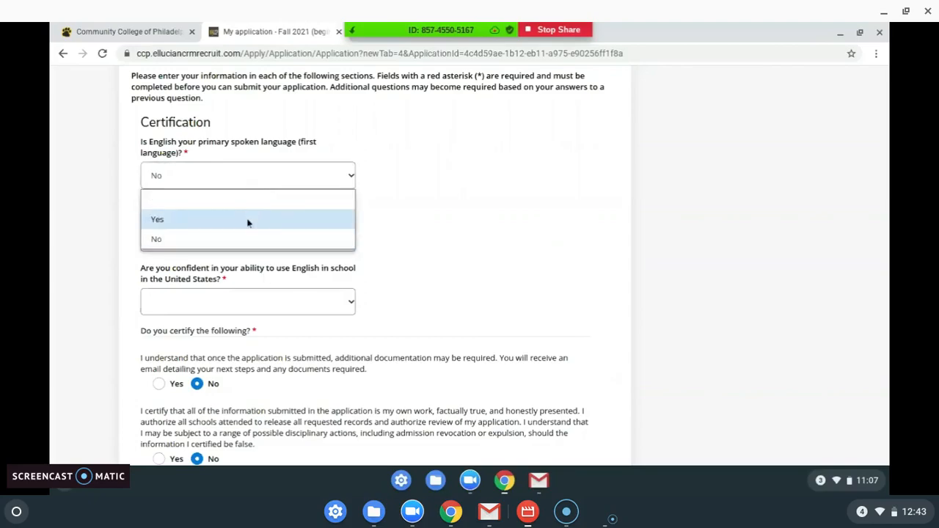
click(248, 220)
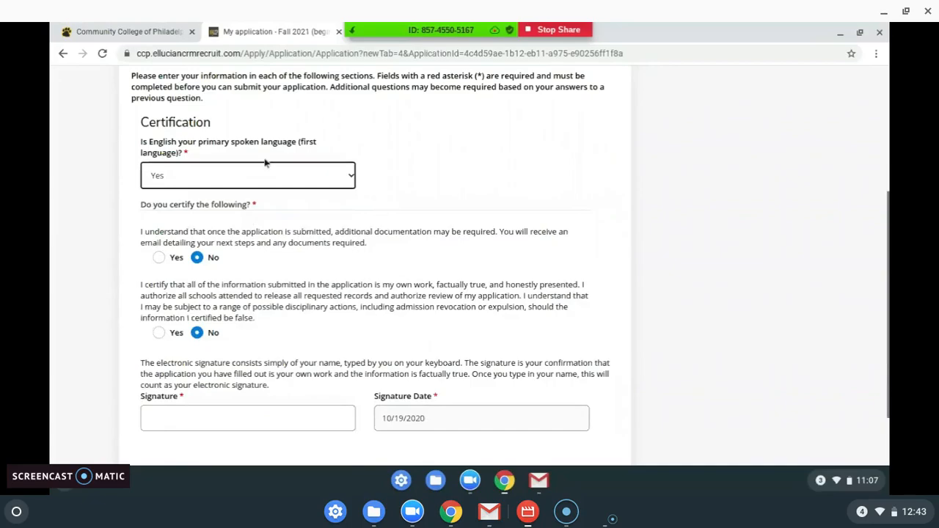
Step: Agree to both certifications, autofill the signature with the applicant's name, and preview the application
scroll(243, 242, down, 3)
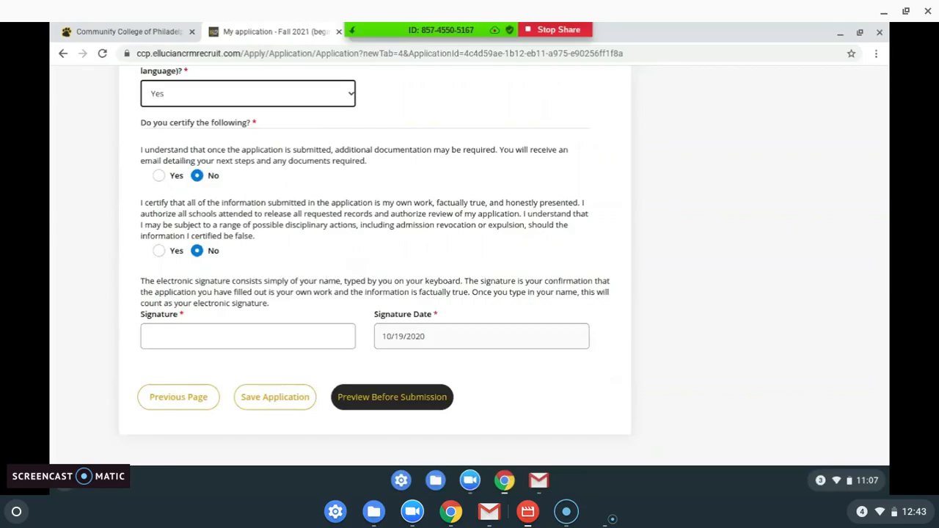
click(158, 176)
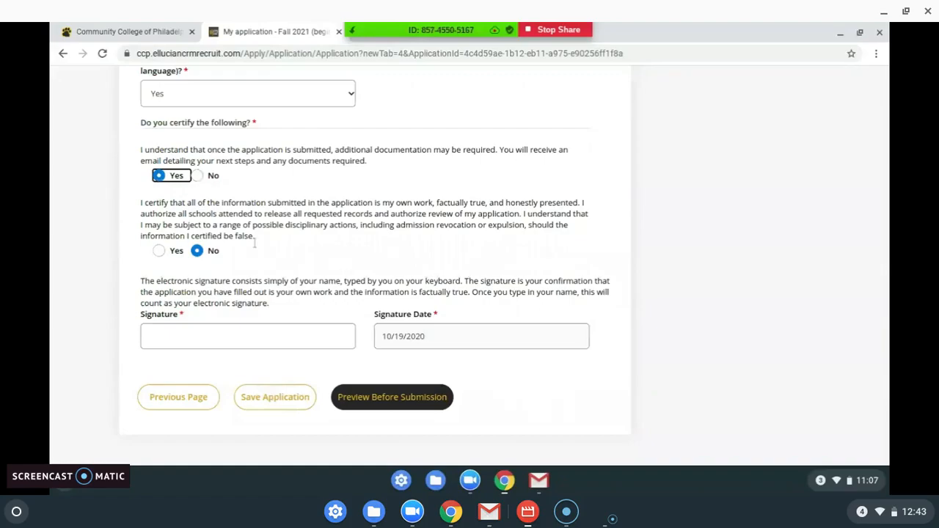
click(159, 251)
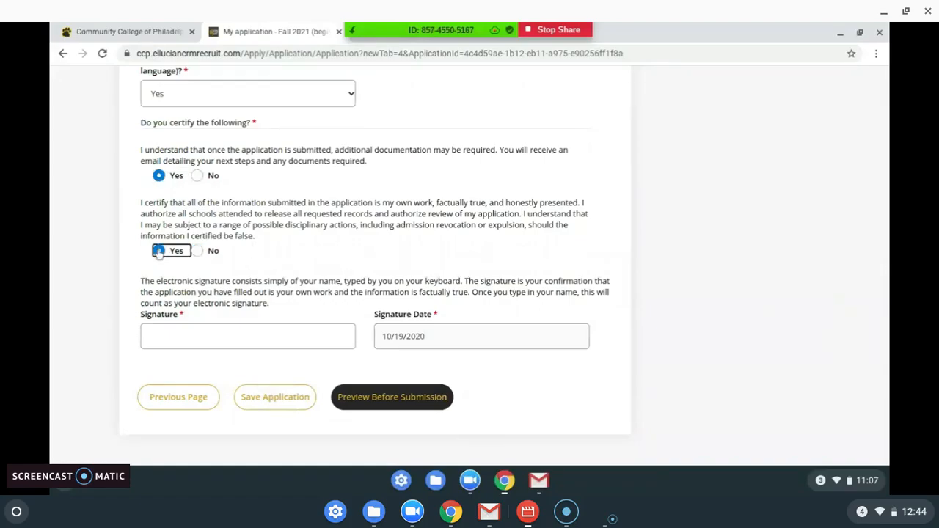
click(311, 339)
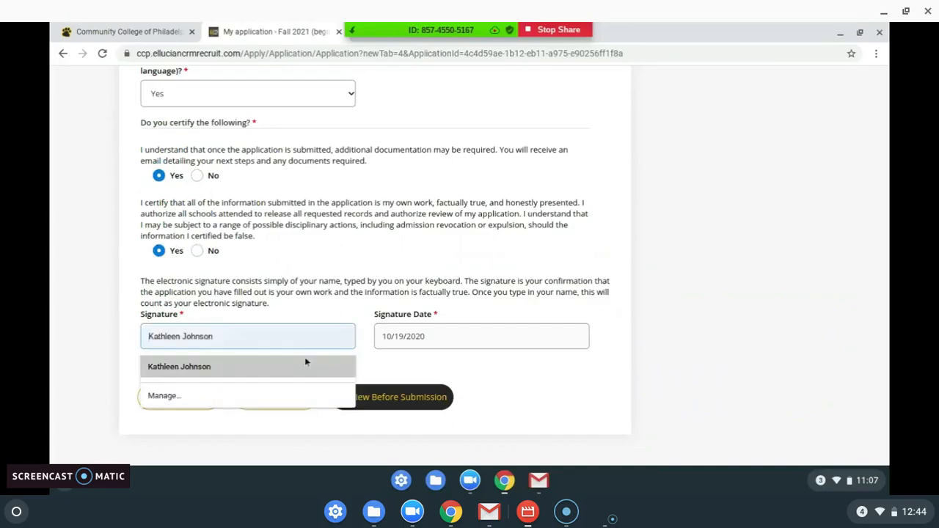
click(305, 357)
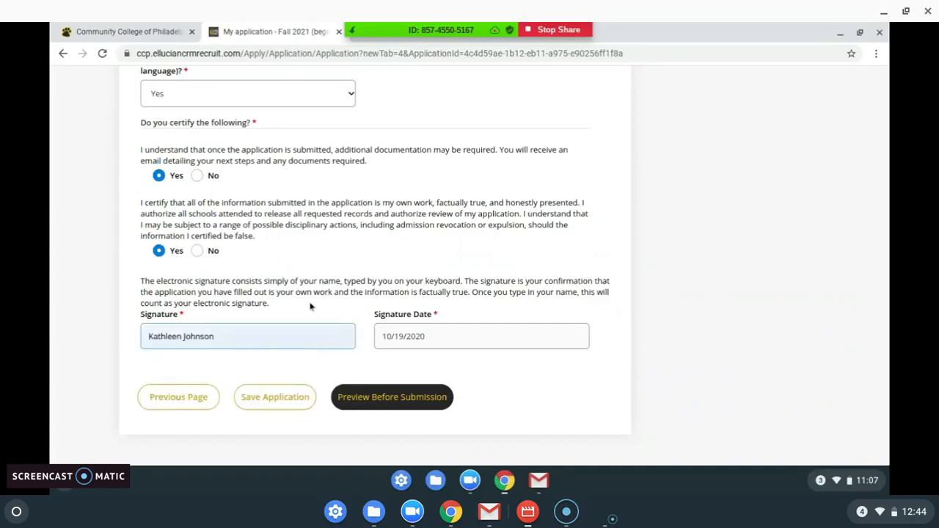
click(390, 406)
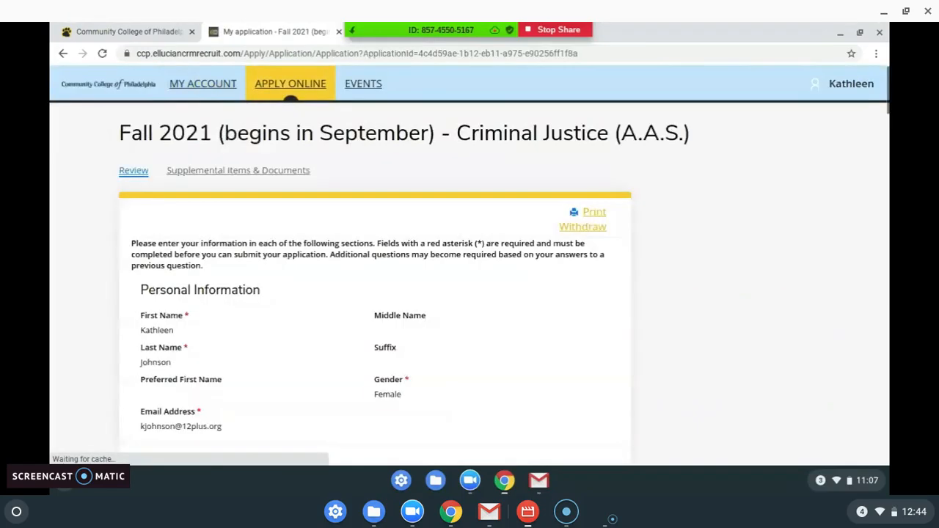
Step: Scroll the Fall 2021 review from Personal Information down to the signed Certification section
scroll(407, 249, down, 8)
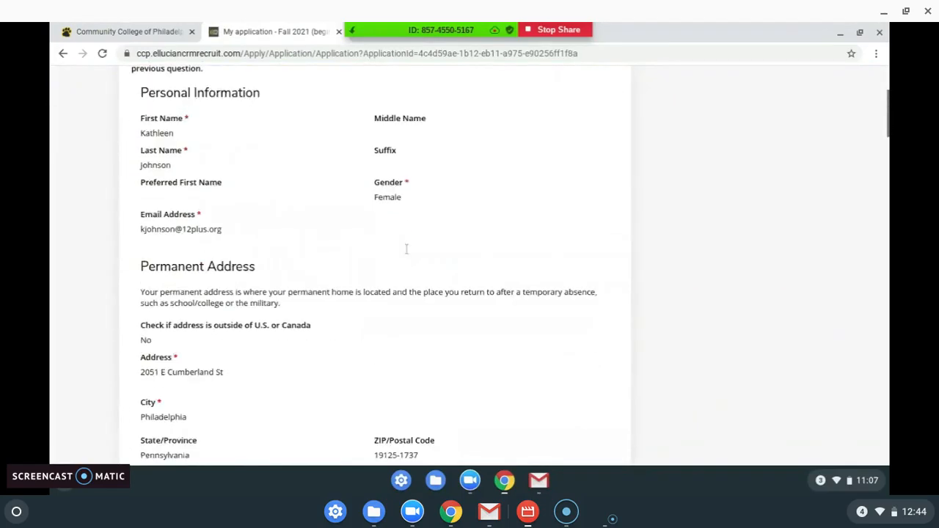
scroll(406, 264, down, 10)
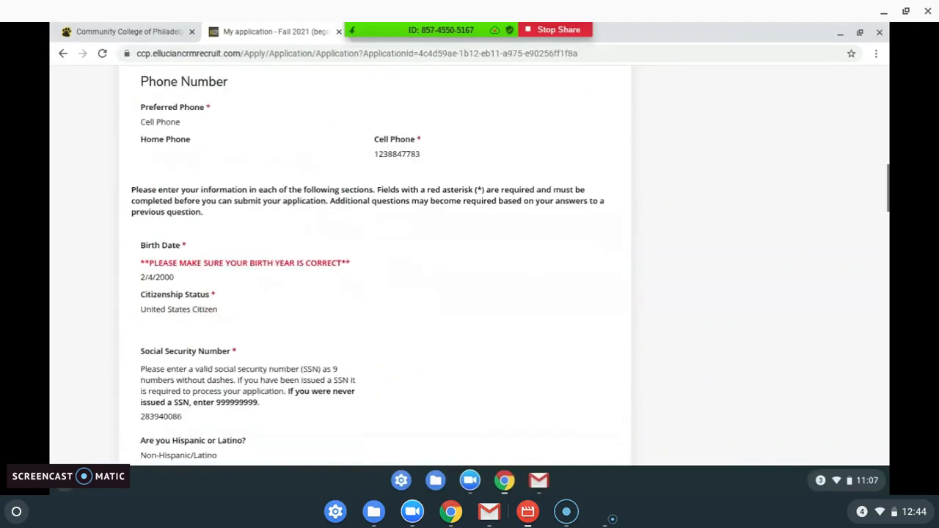
scroll(375, 264, down, 12)
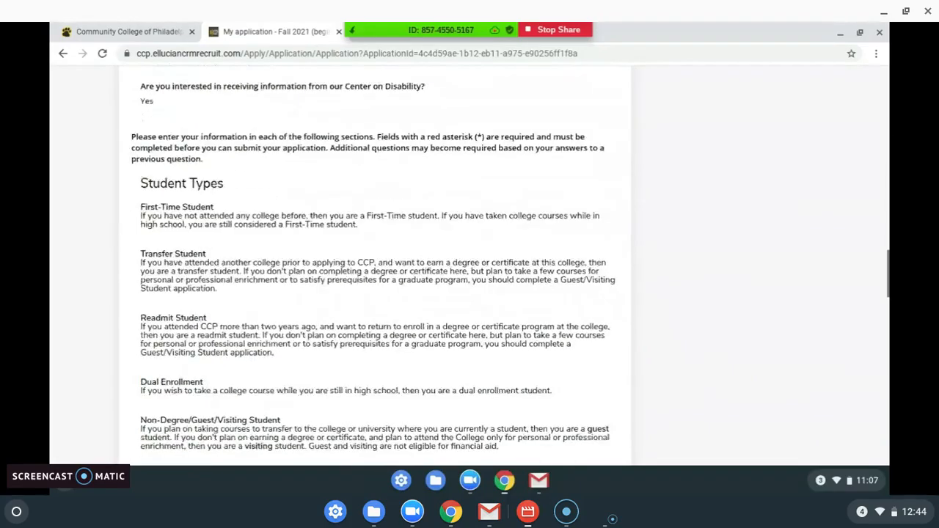
scroll(375, 264, down, 6)
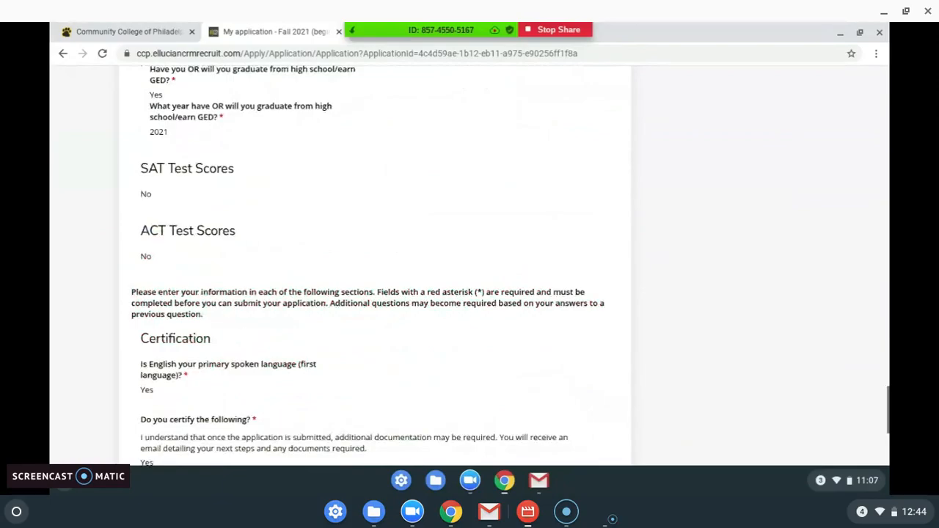
scroll(375, 264, down, 4)
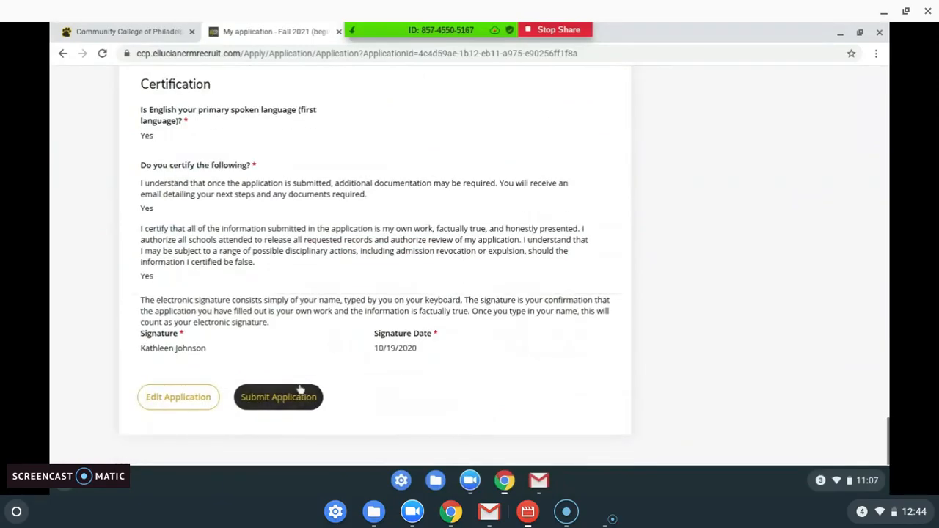